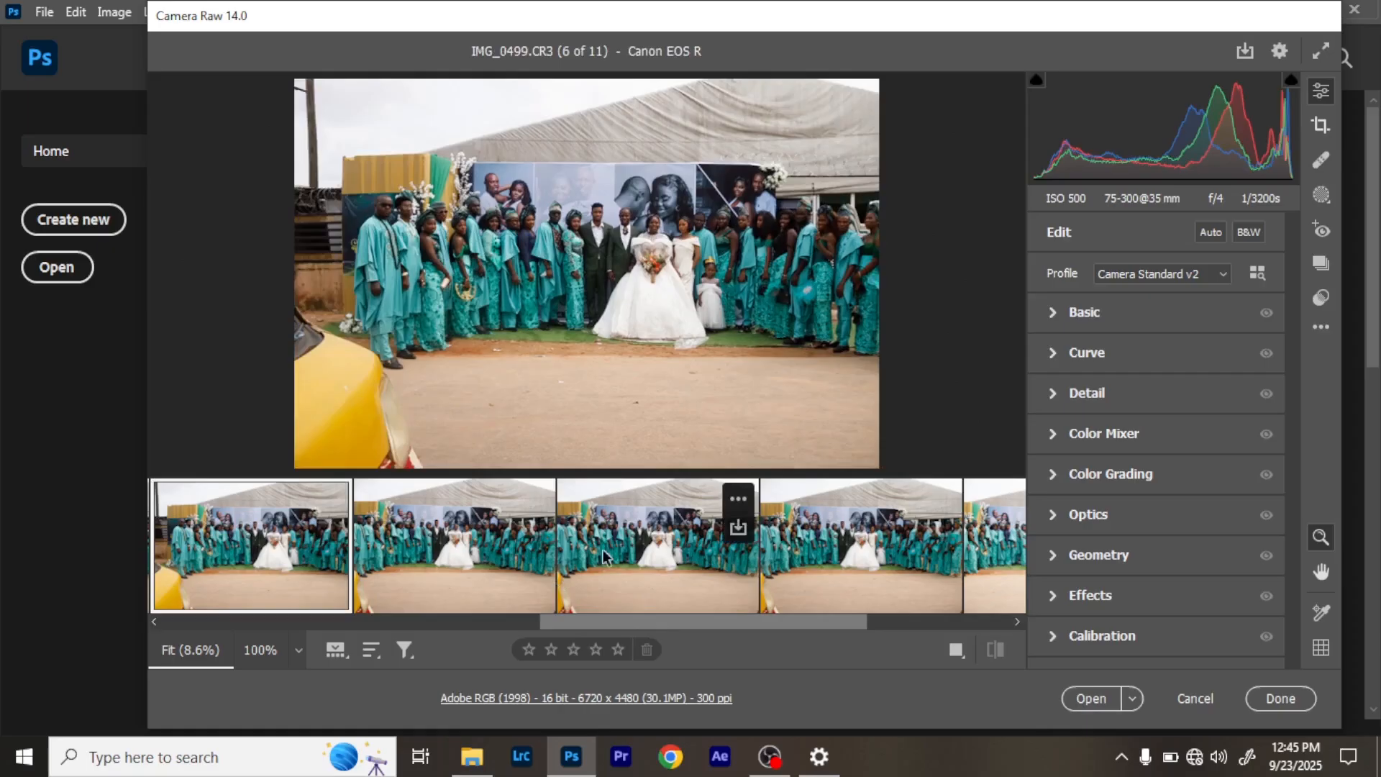
- Add two more group photos to the selection and merge the three to a panorama, continuing without lens profile corrections
ctrl+click(603, 557)
drag(631, 623, 750, 627)
mouse_move(903, 573)
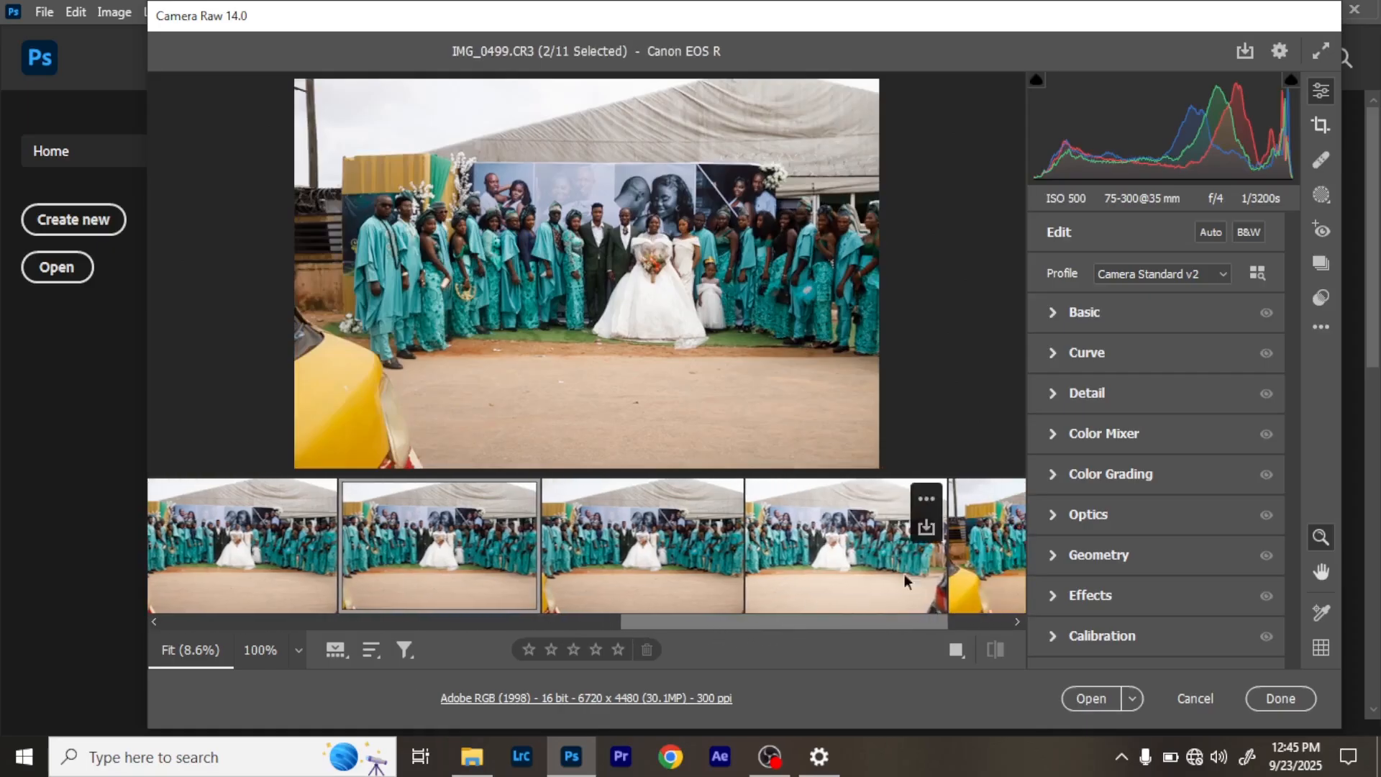
ctrl+click(857, 571)
right_click(842, 564)
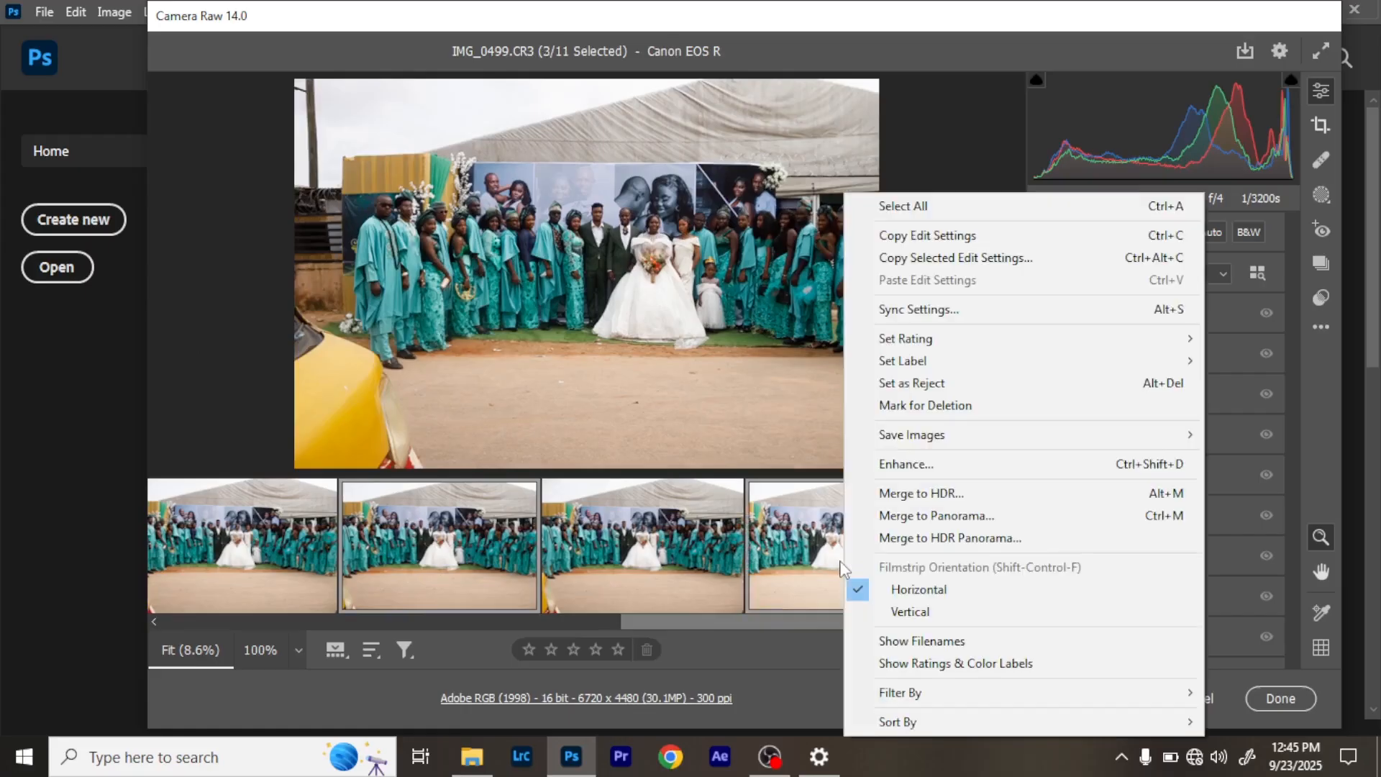
click(945, 528)
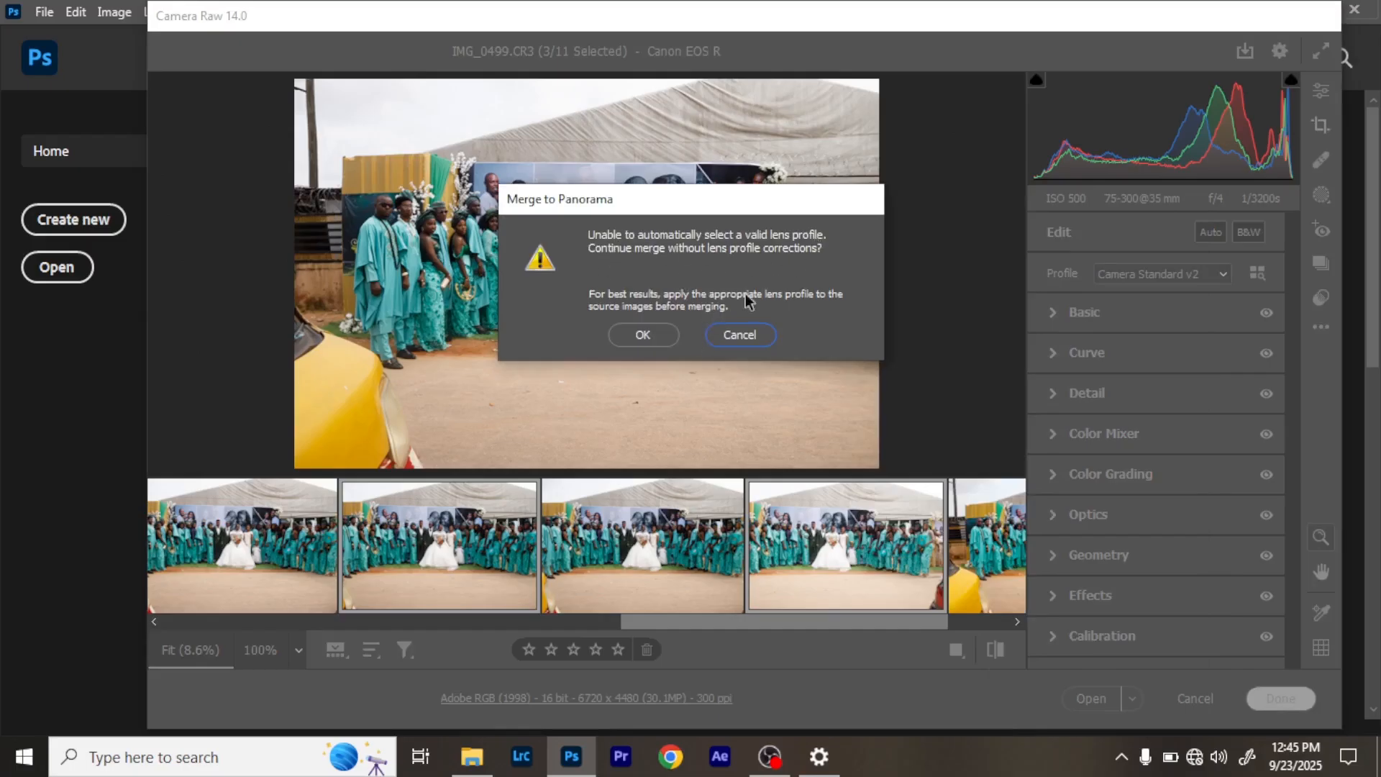
click(643, 335)
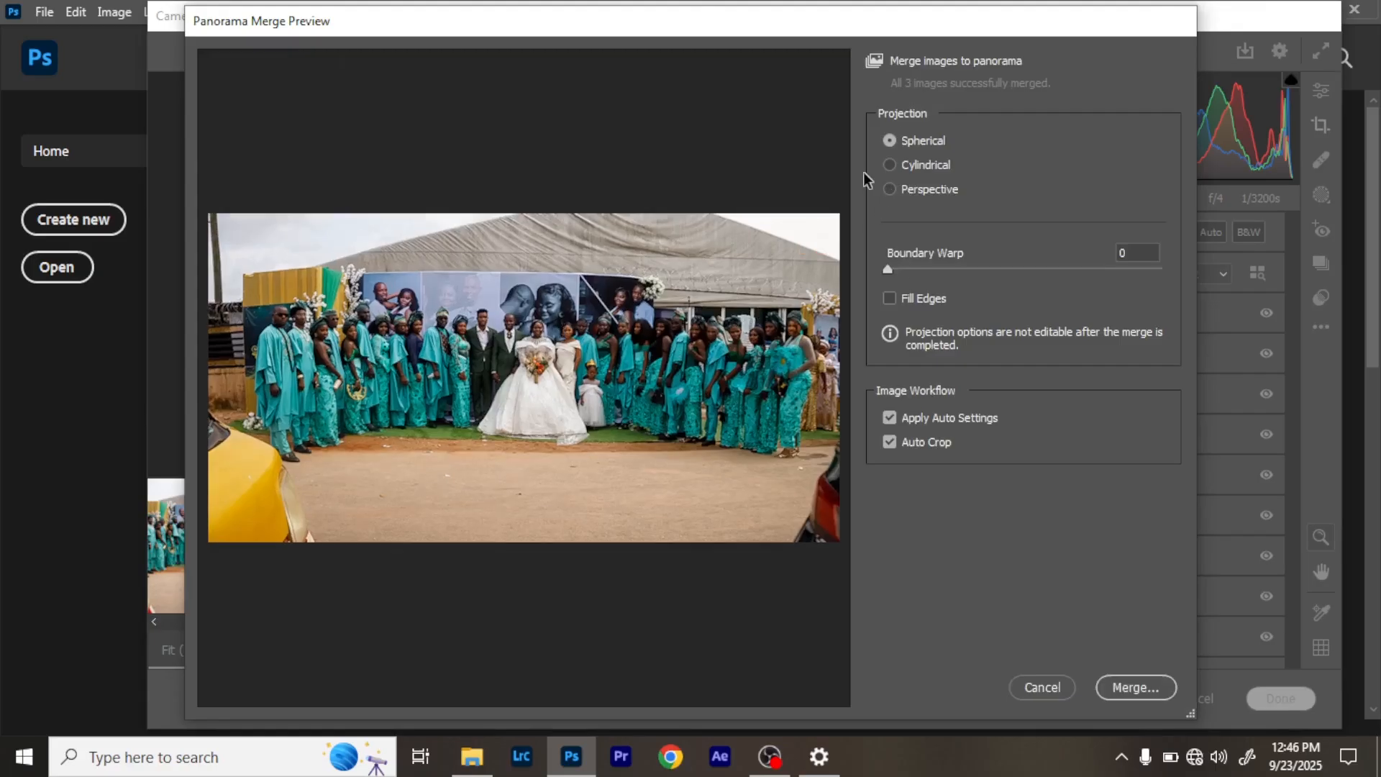
- Set the panorama projection to Cylindrical, with Auto Crop enabled and Boundary Warp at 22
click(890, 165)
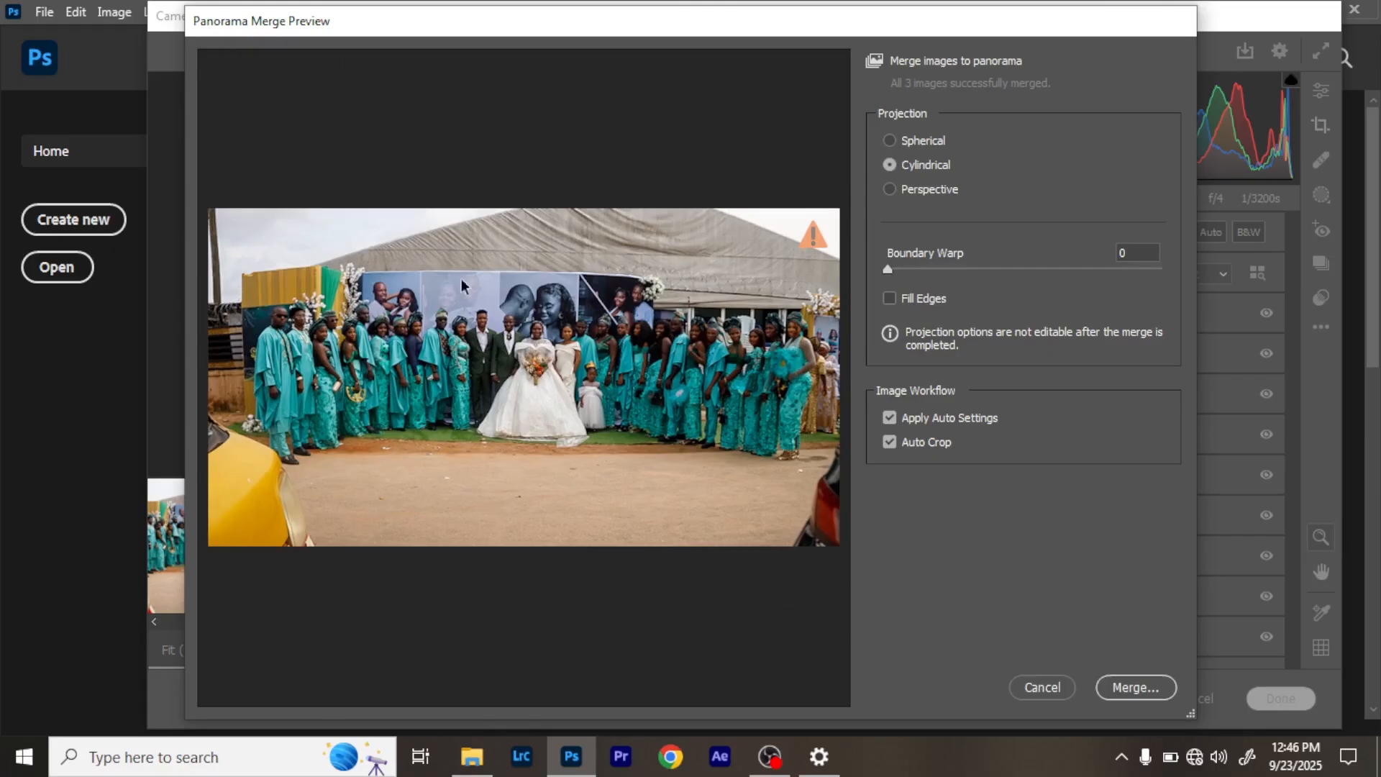
click(891, 189)
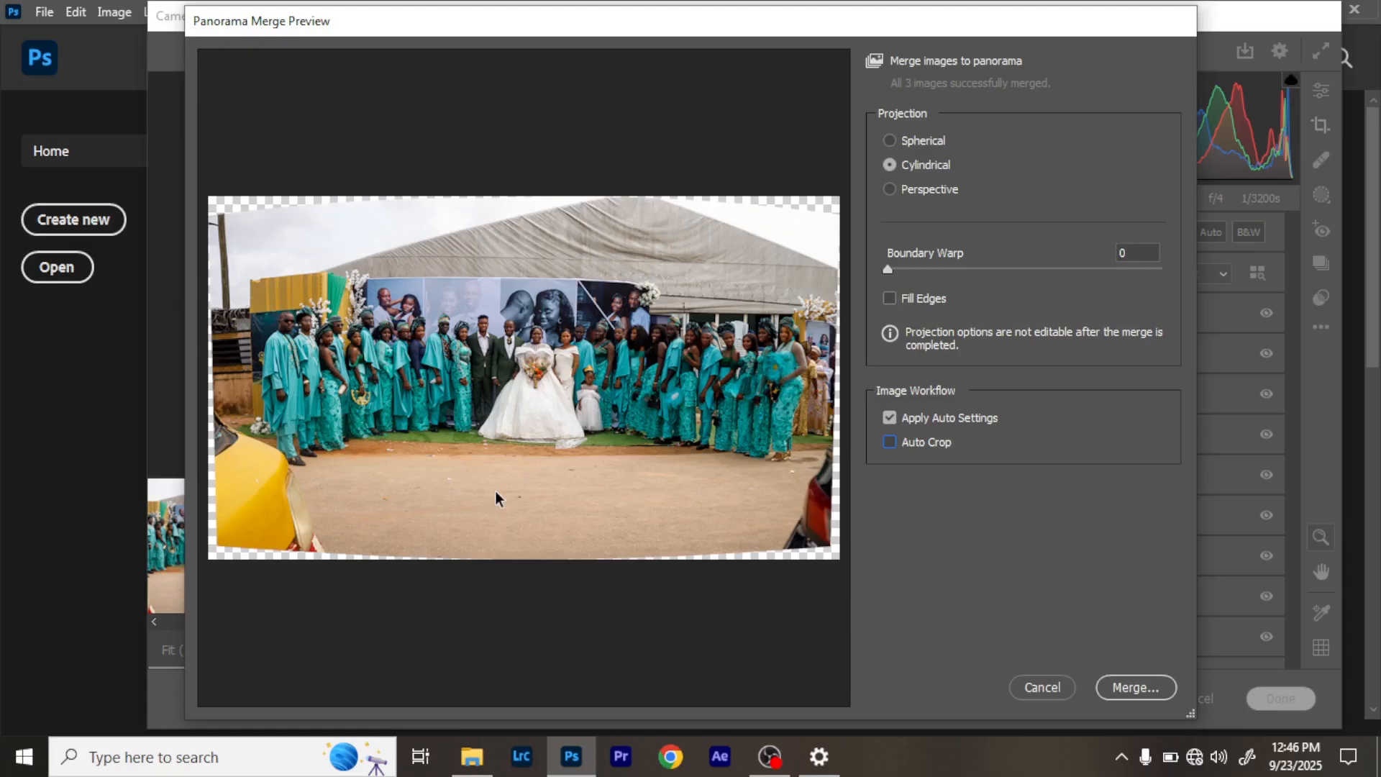
click(890, 442)
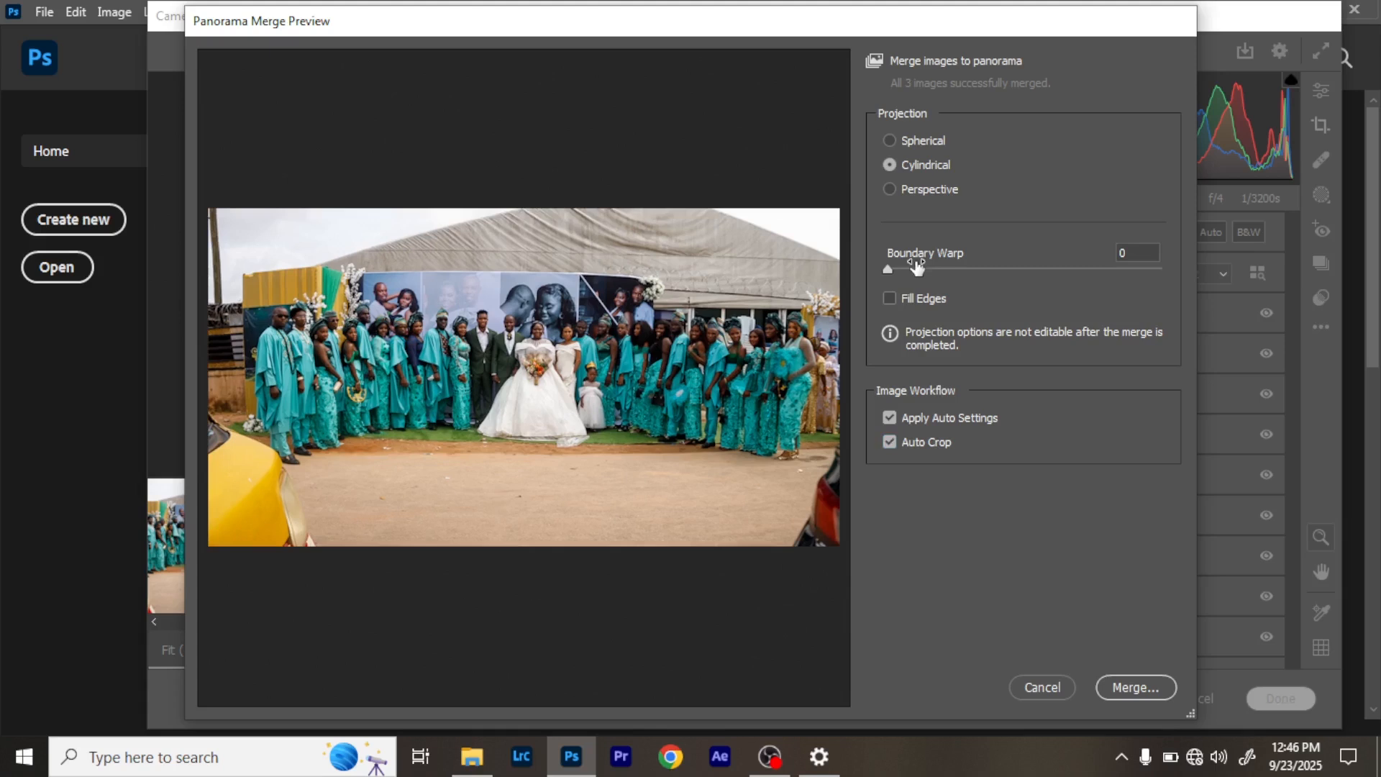
drag(916, 266, 948, 269)
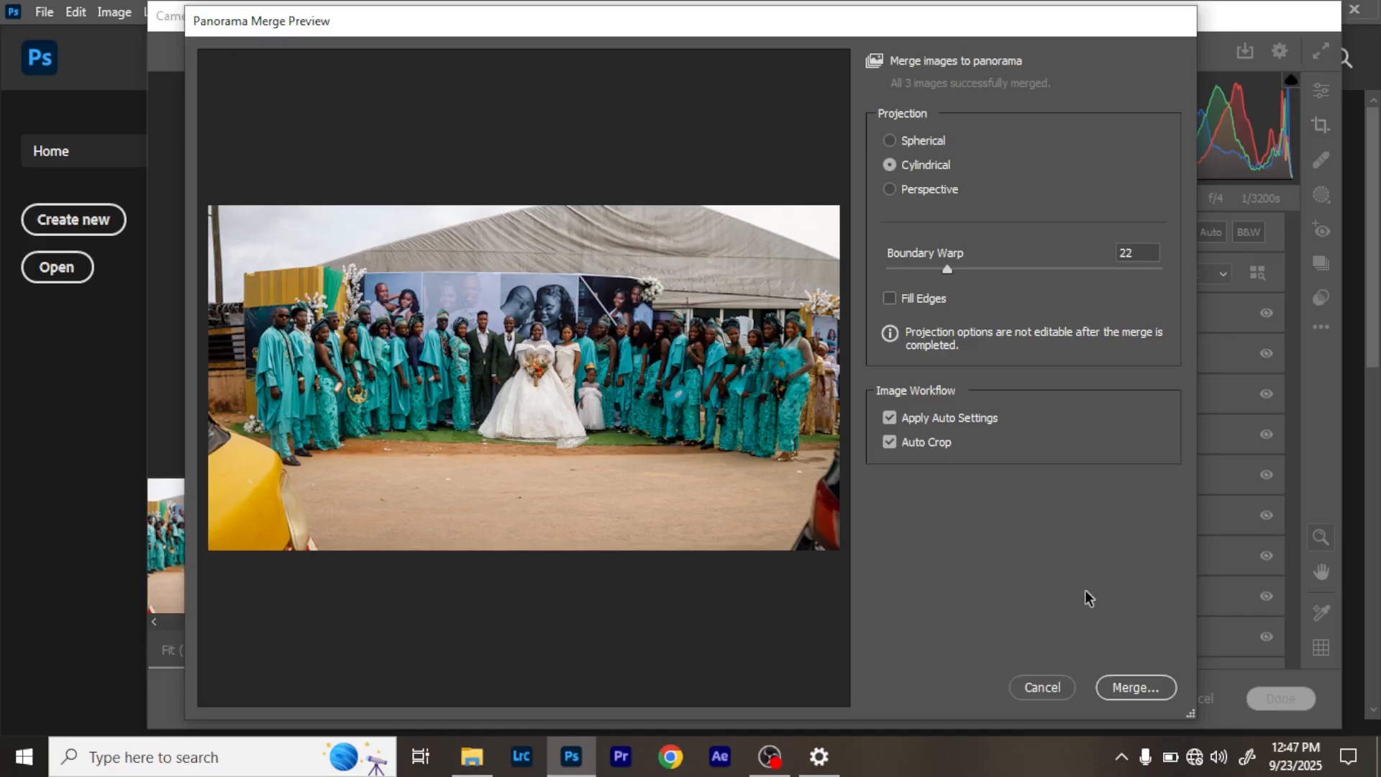
- Merge the panorama and save it as IMG_0499-Pano2 in Digital Negative format in the pano folder
click(1135, 689)
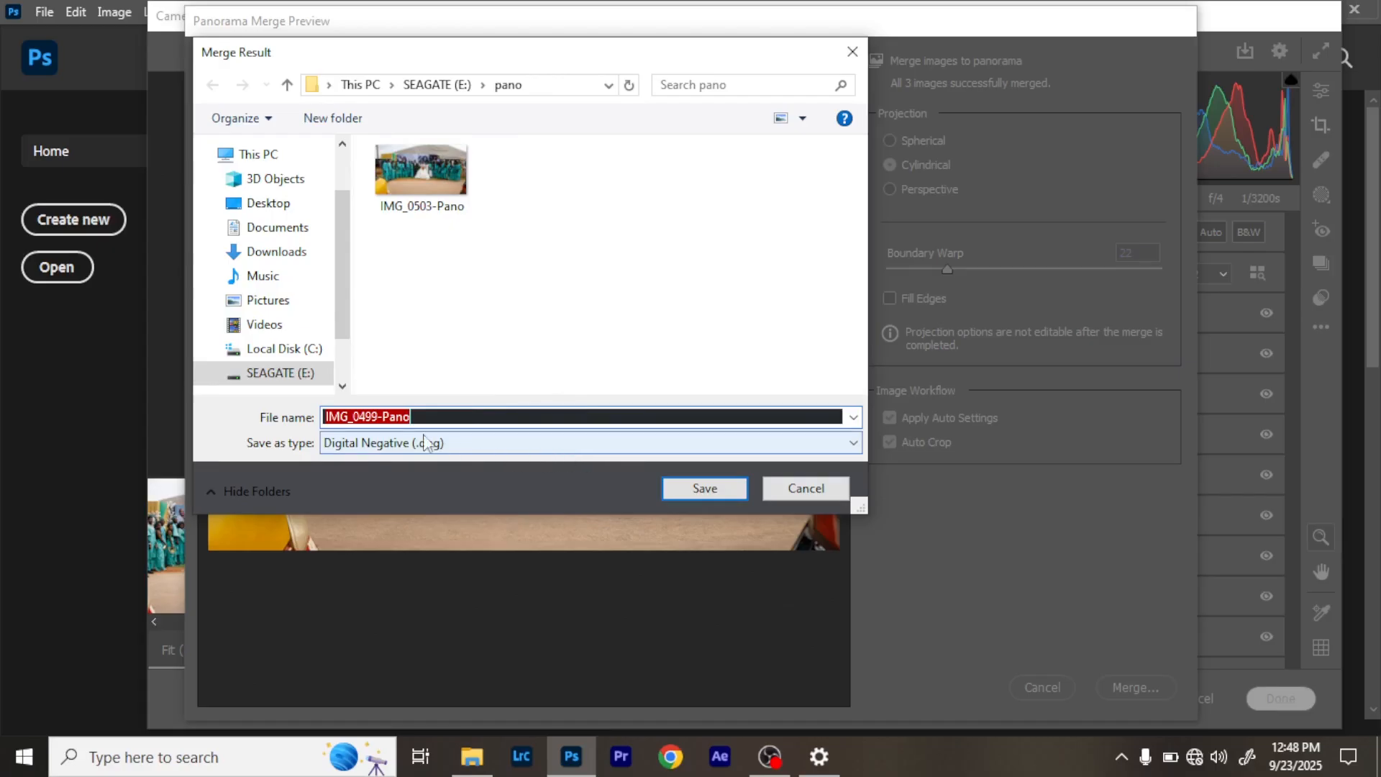
click(420, 416)
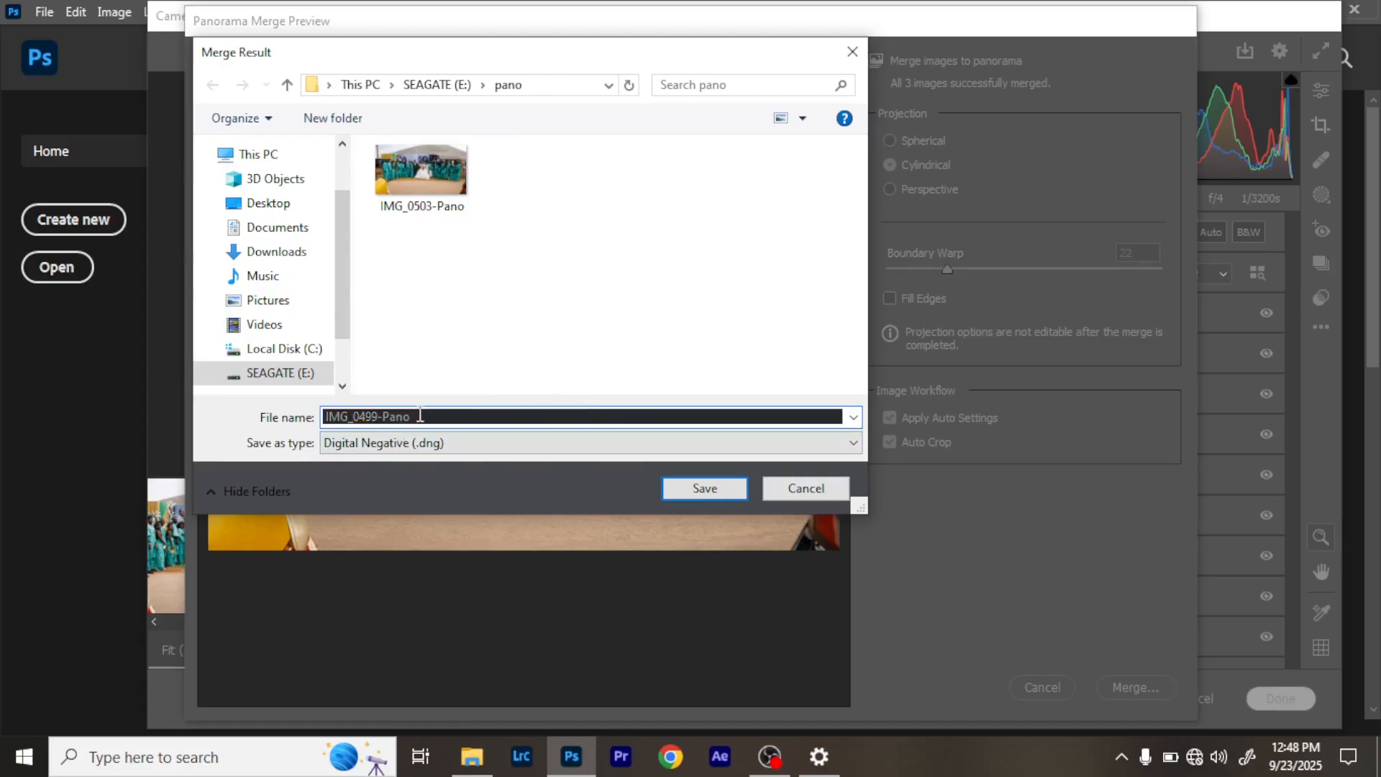
text(2)
click(691, 488)
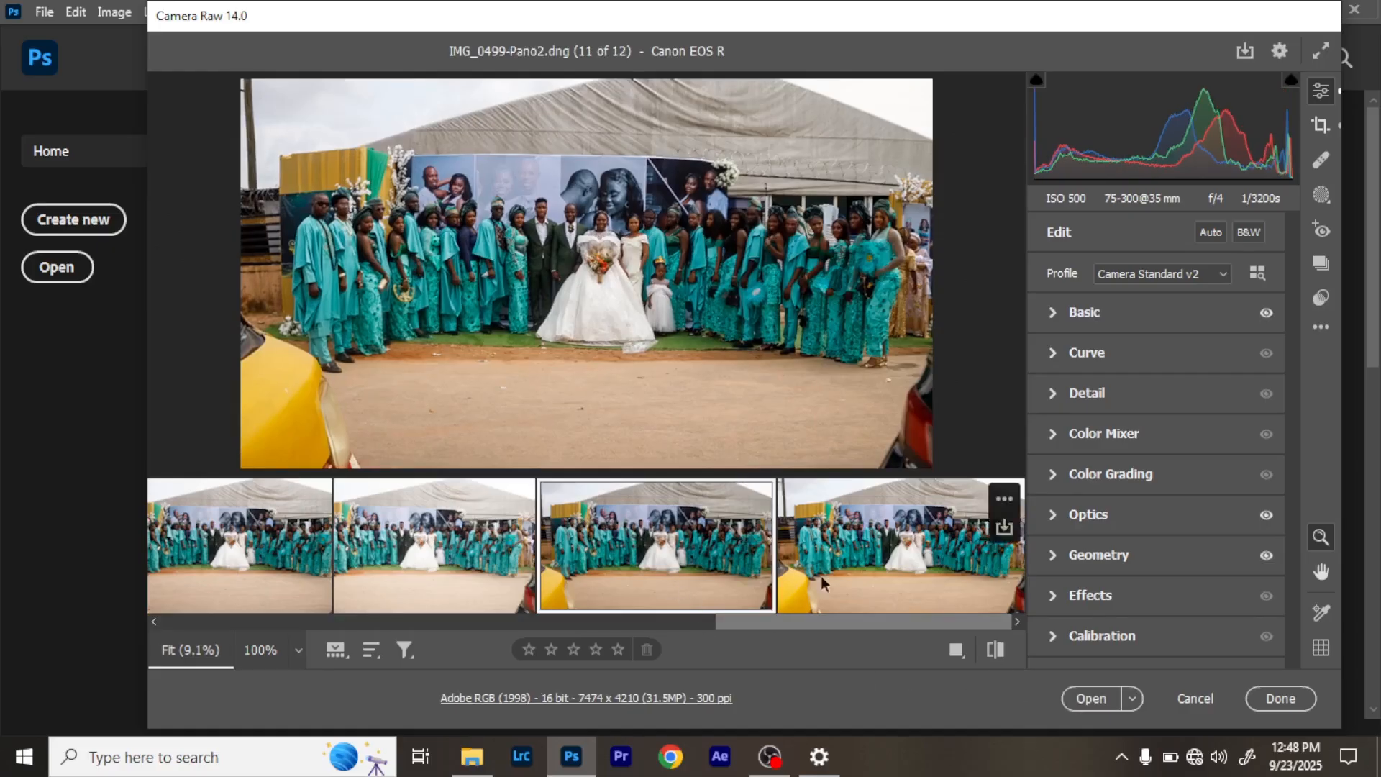
- Open the merged panorama as a Photoshop document and start the Camera Raw Filter on Layer 0
click(1091, 698)
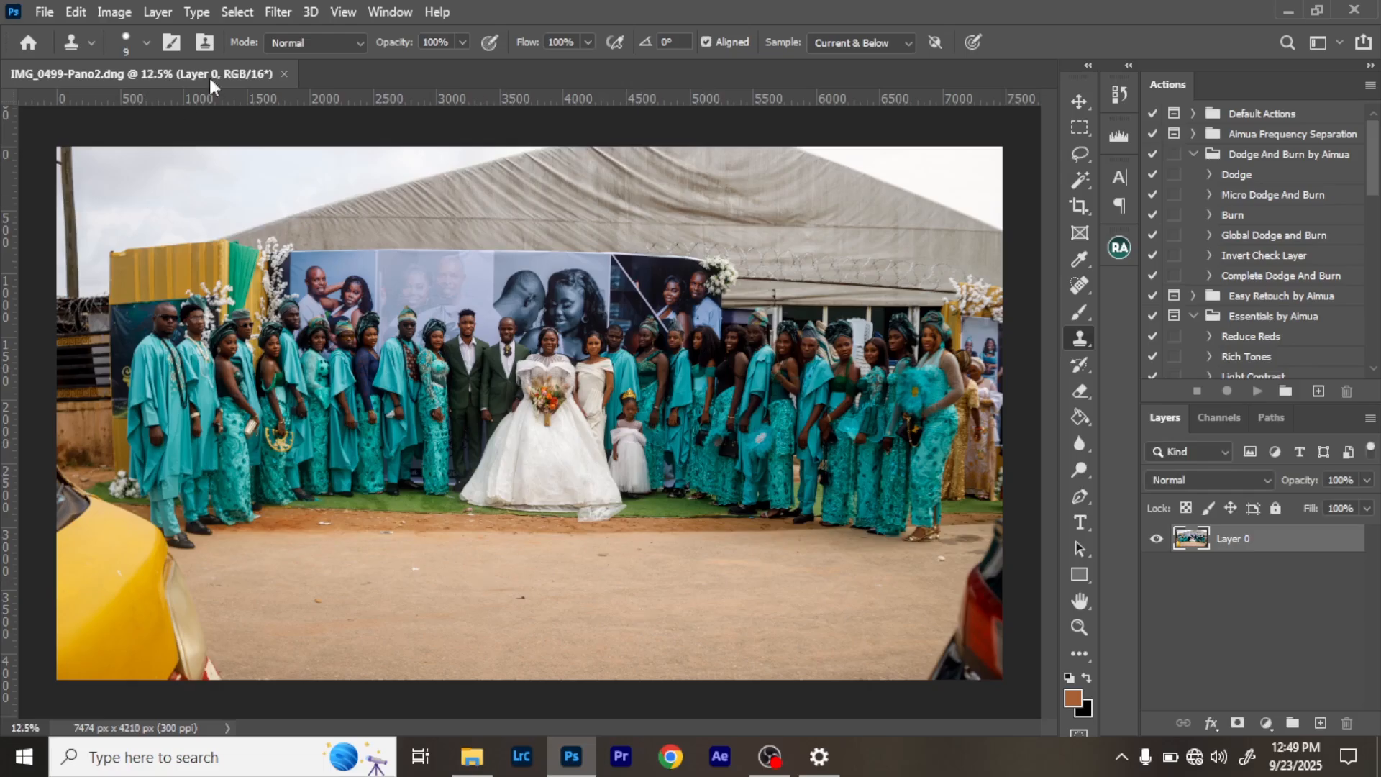
click(278, 13)
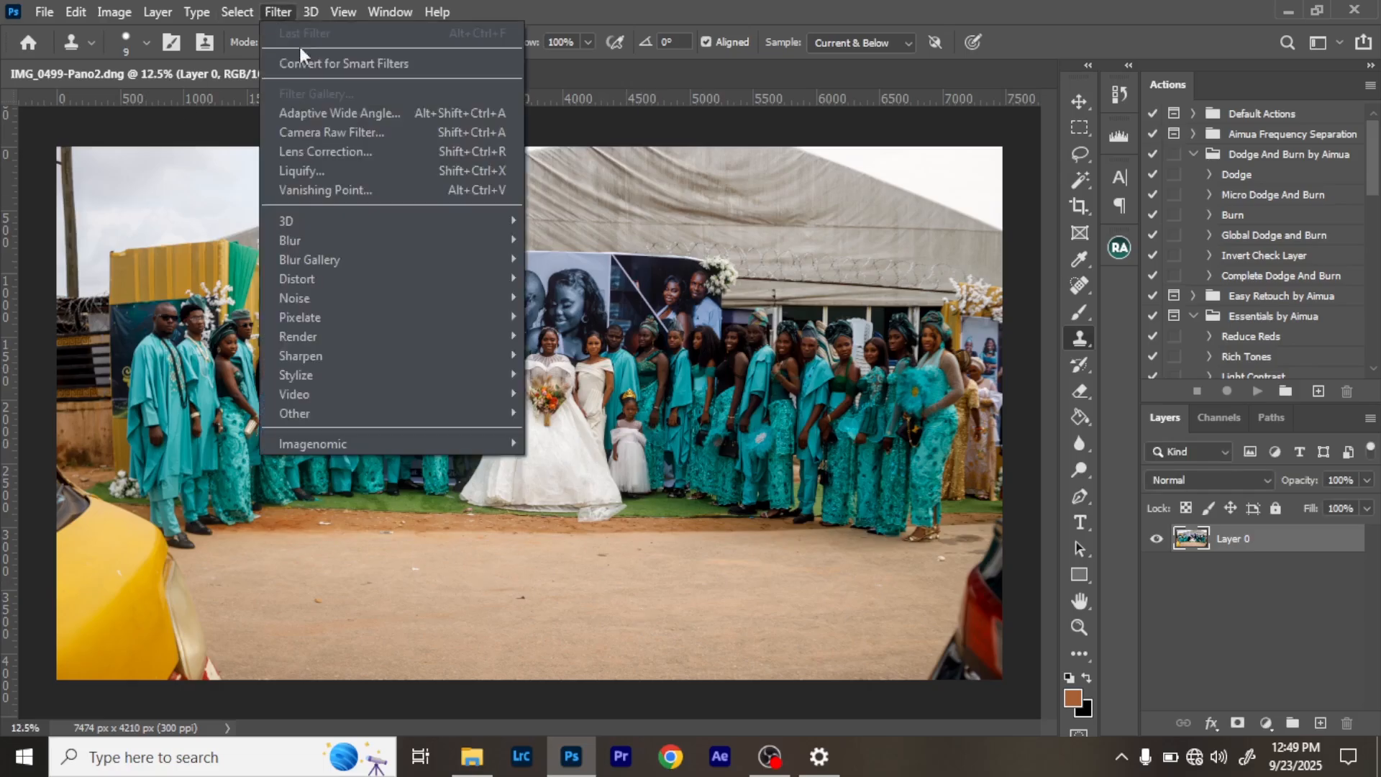
click(373, 130)
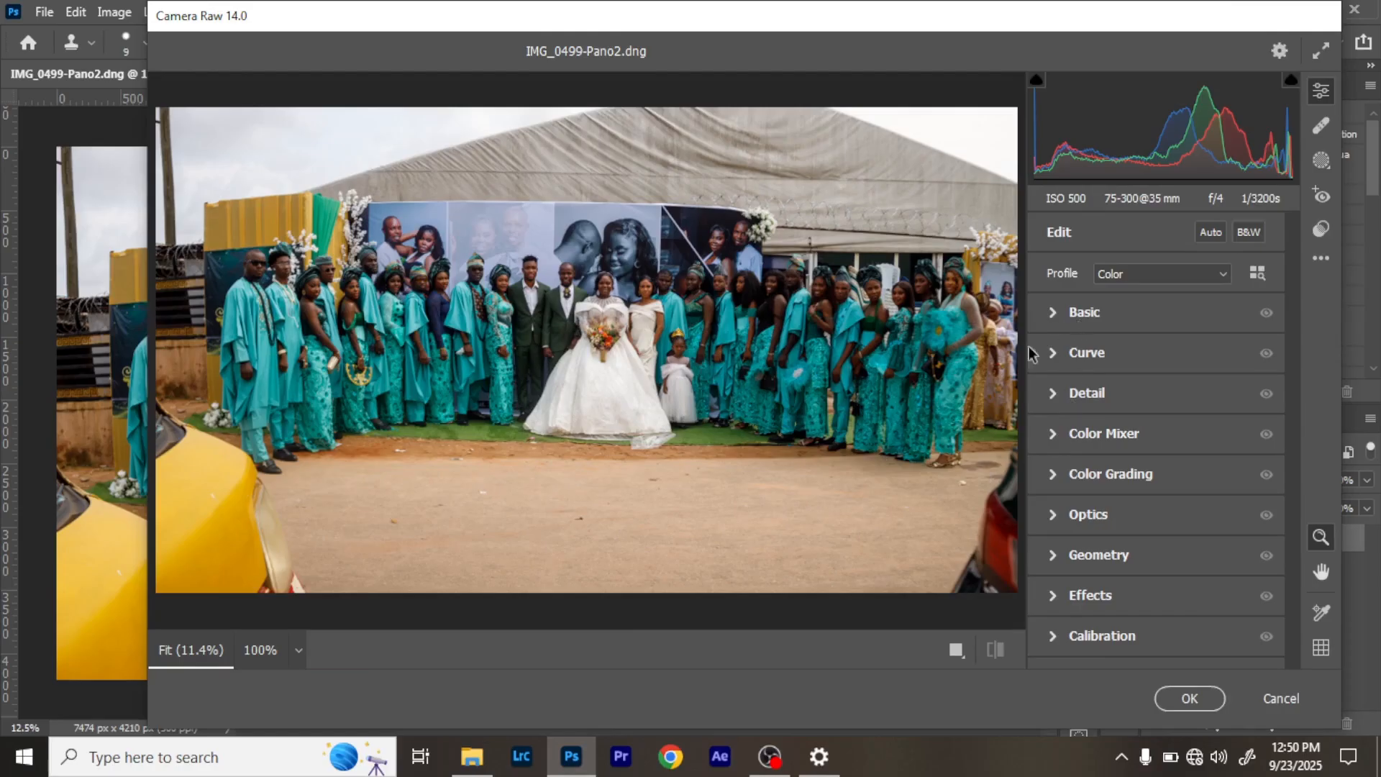
- Apply the automatic tone settings to the panorama and raise Shadows to +50
click(1052, 317)
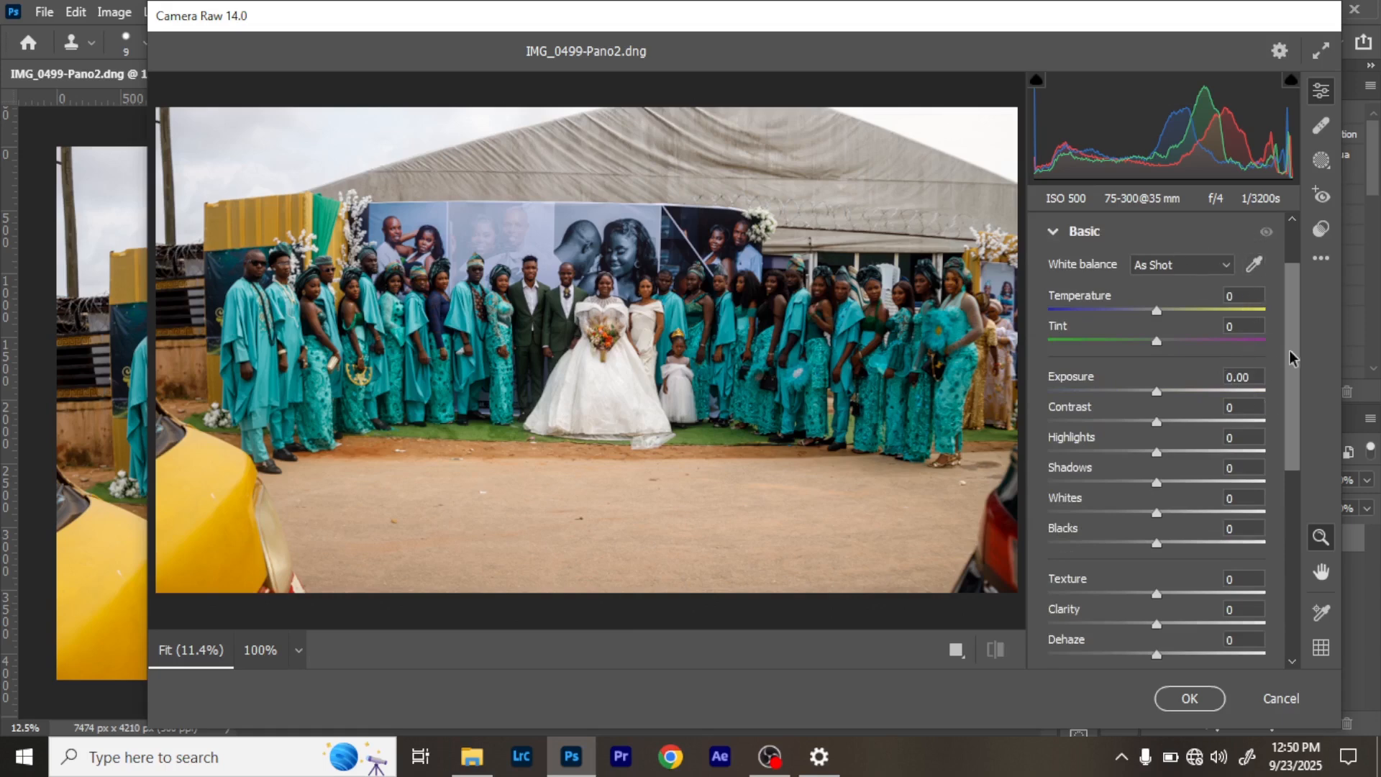
scroll(1288, 303, up, 2)
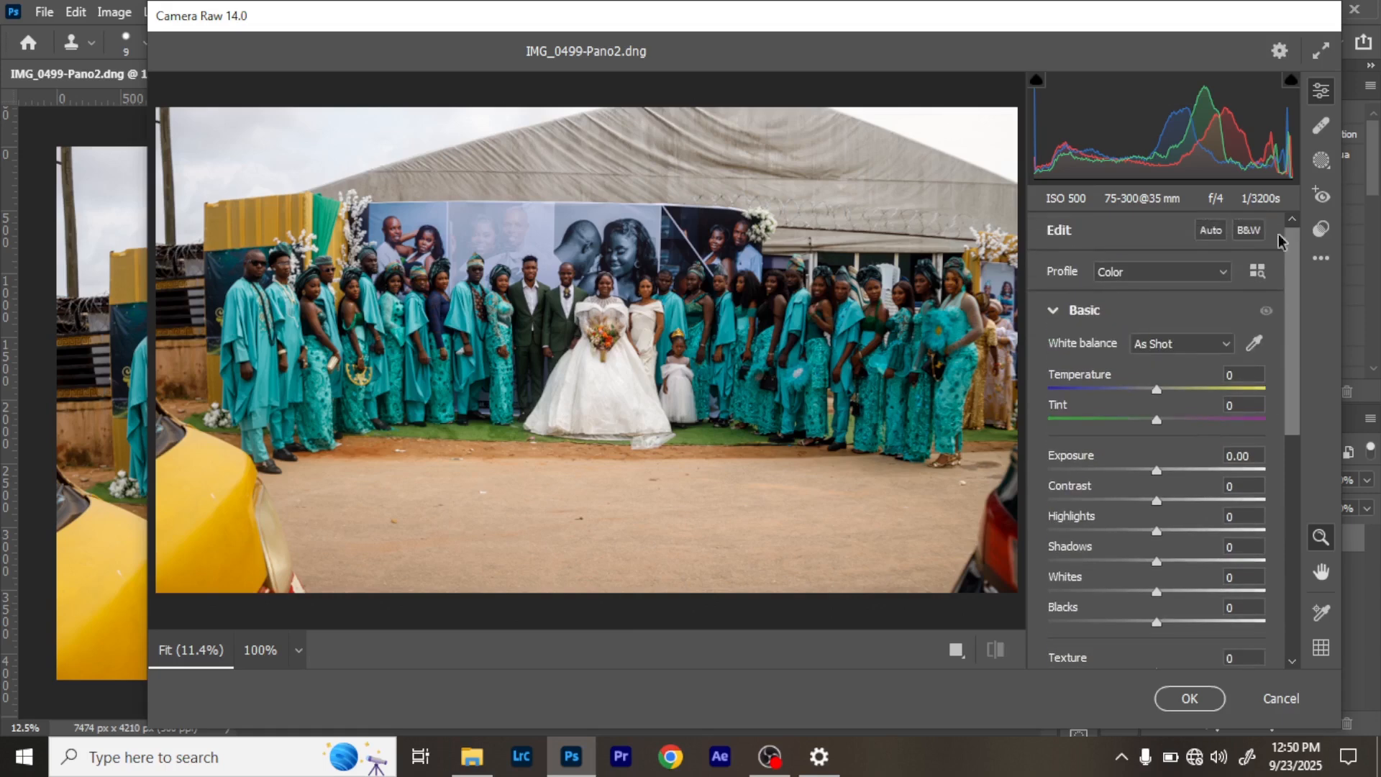
click(1209, 232)
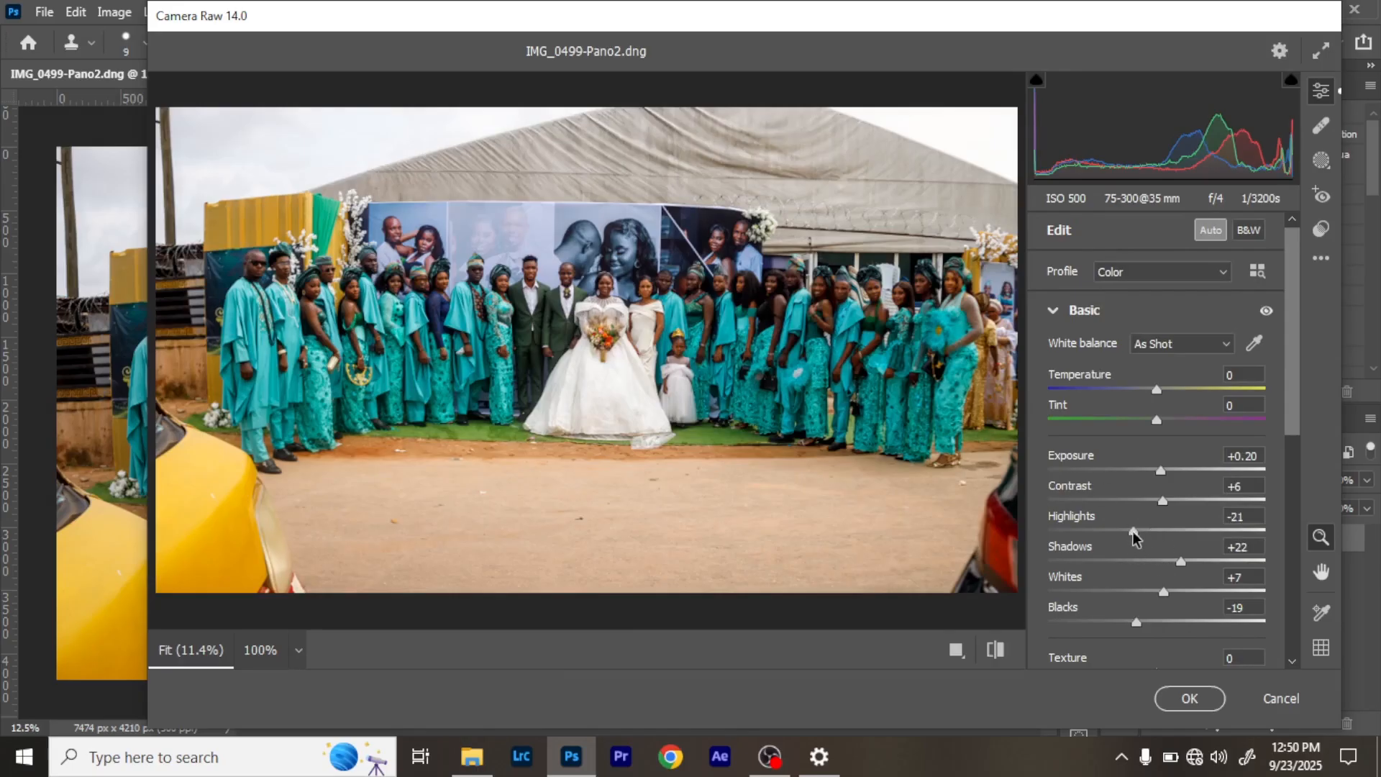
click(1211, 563)
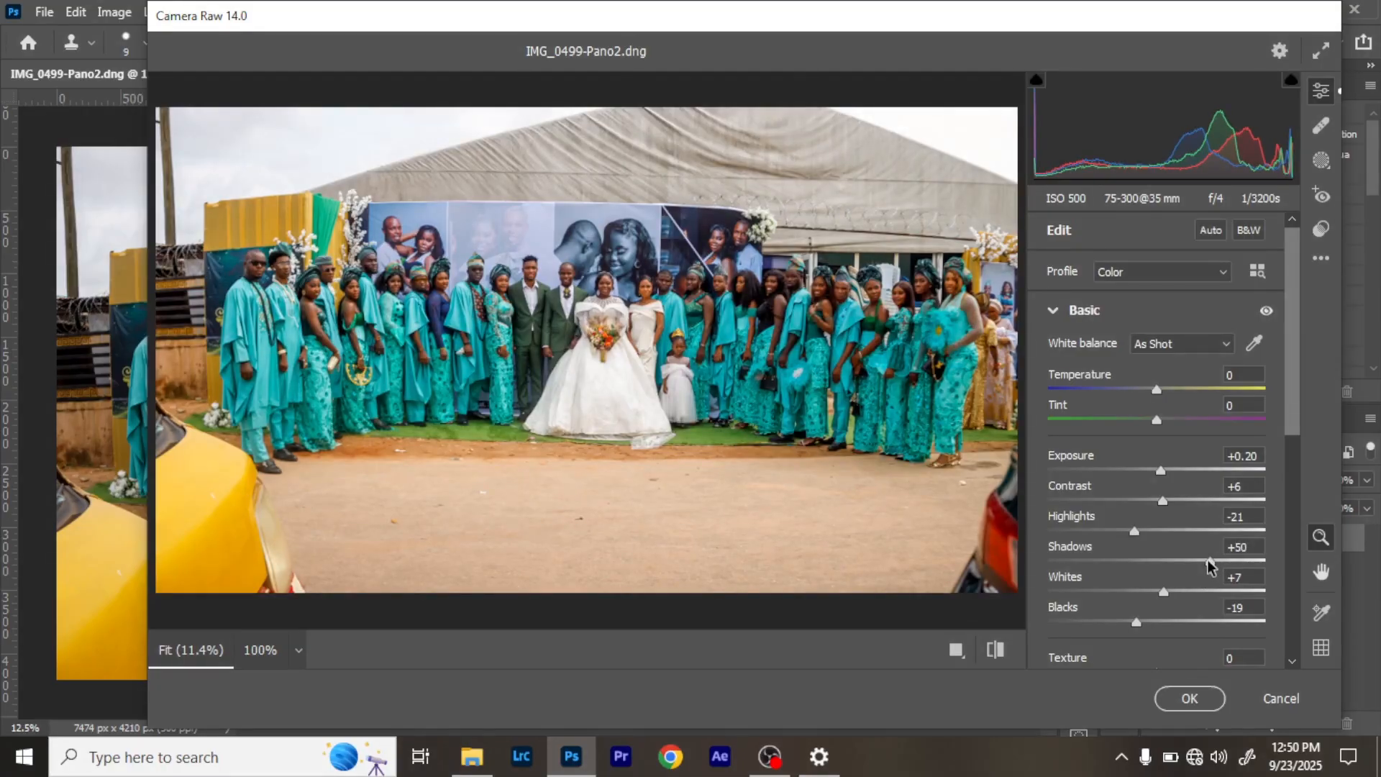
- Inspect the guests' faces across the whole group at 100% zoom, then return to the full view of the panorama
click(257, 279)
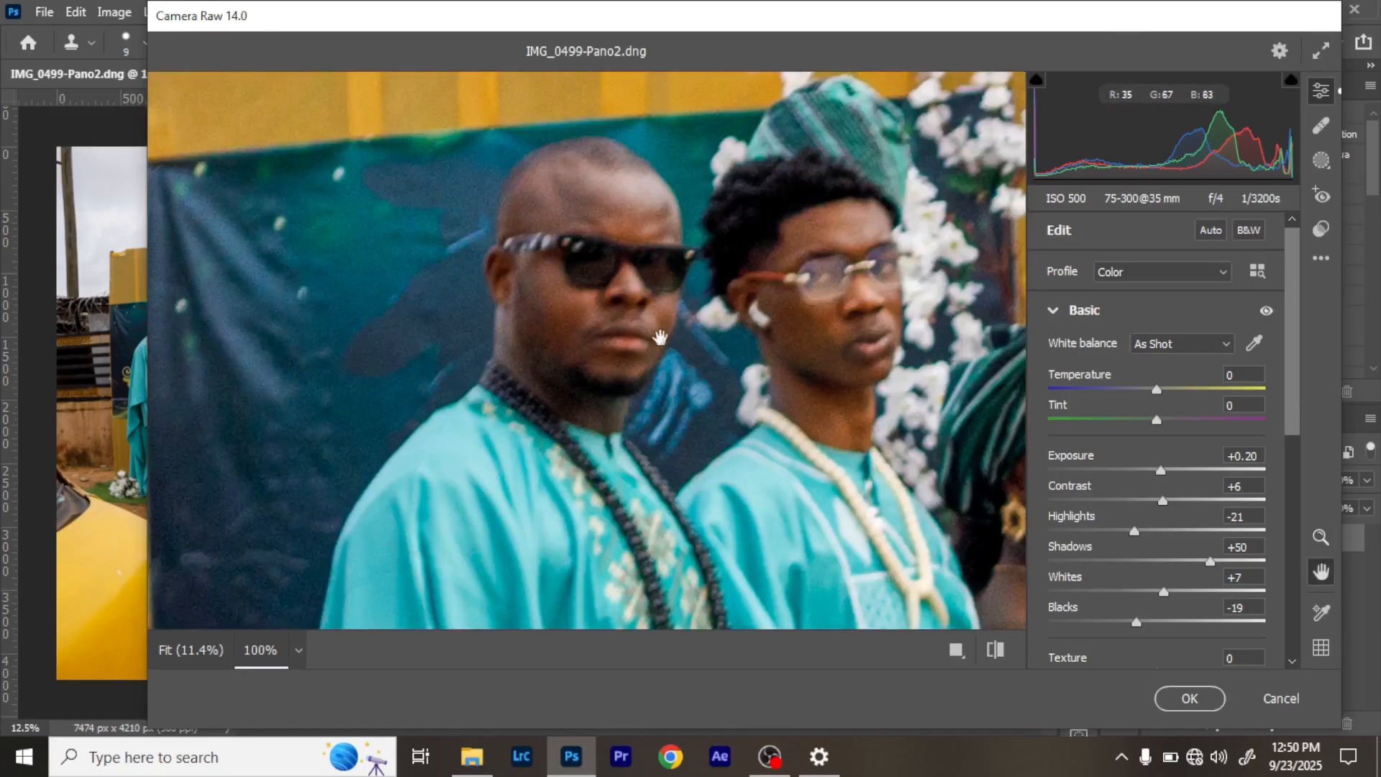
drag(887, 345, 746, 354)
drag(478, 357, 454, 354)
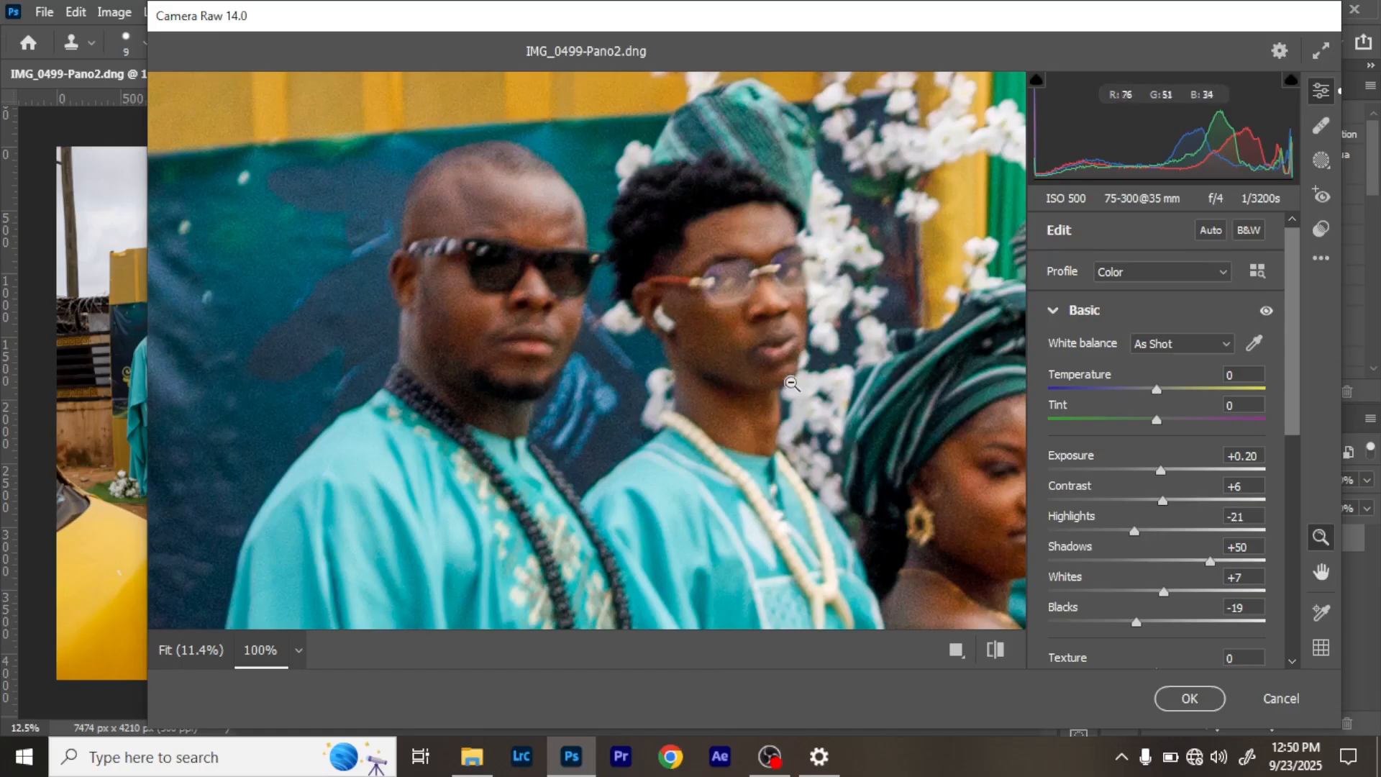
drag(603, 309, 218, 259)
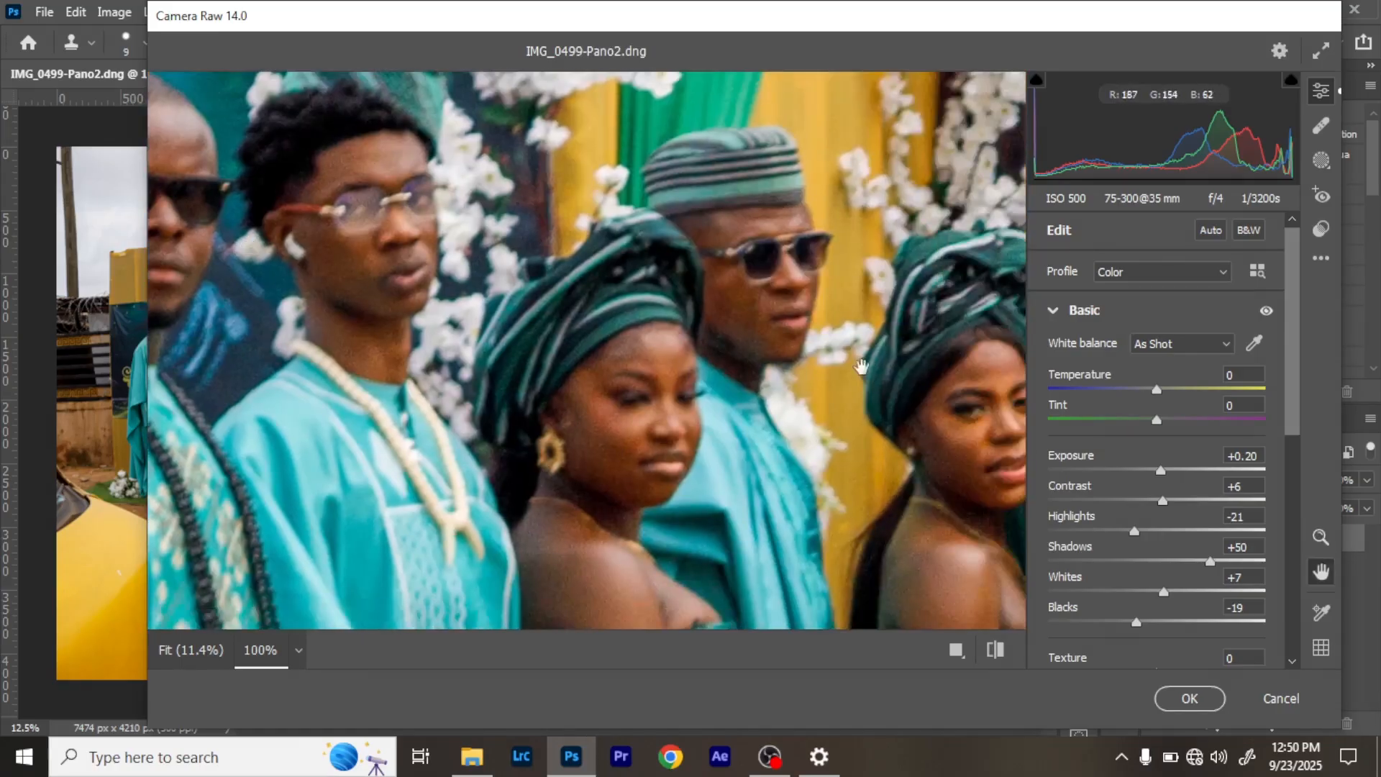
drag(862, 367, 806, 365)
drag(590, 321, 237, 305)
drag(658, 310, 310, 277)
drag(617, 362, 359, 340)
drag(721, 352, 414, 353)
drag(277, 294, 577, 280)
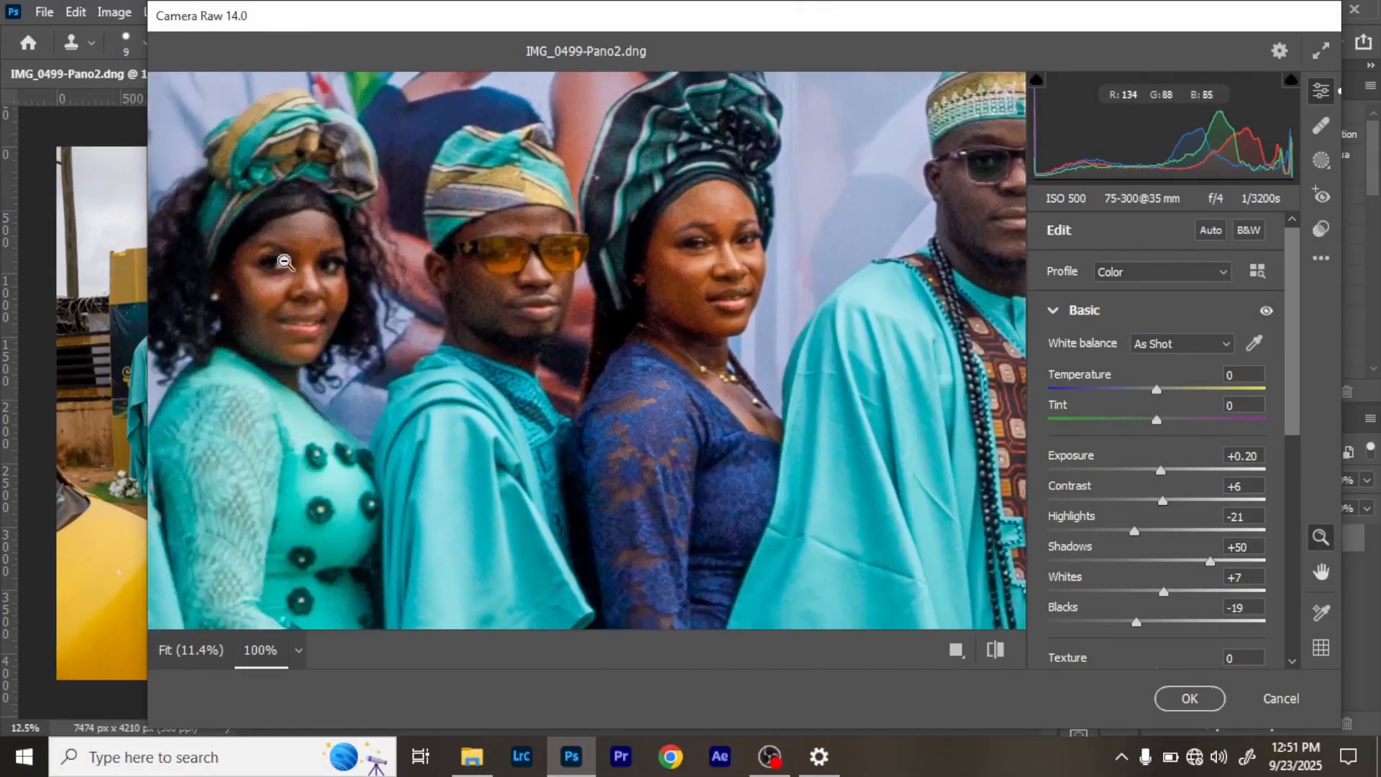
drag(710, 311, 388, 344)
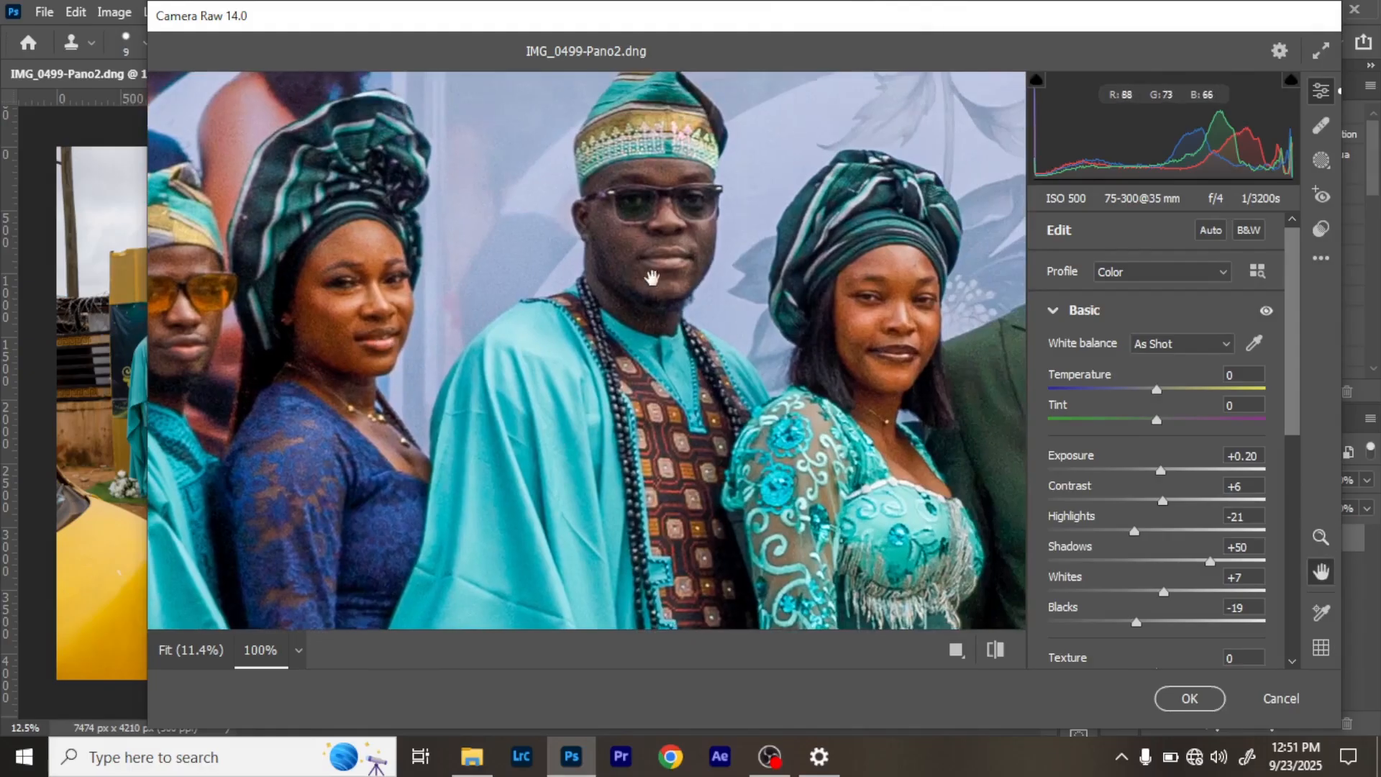
drag(867, 316, 495, 342)
drag(811, 320, 473, 320)
drag(533, 288, 368, 281)
mouse_move(915, 385)
mouse_down()
mouse_move(829, 352)
mouse_move(733, 348)
mouse_up()
drag(767, 396, 562, 321)
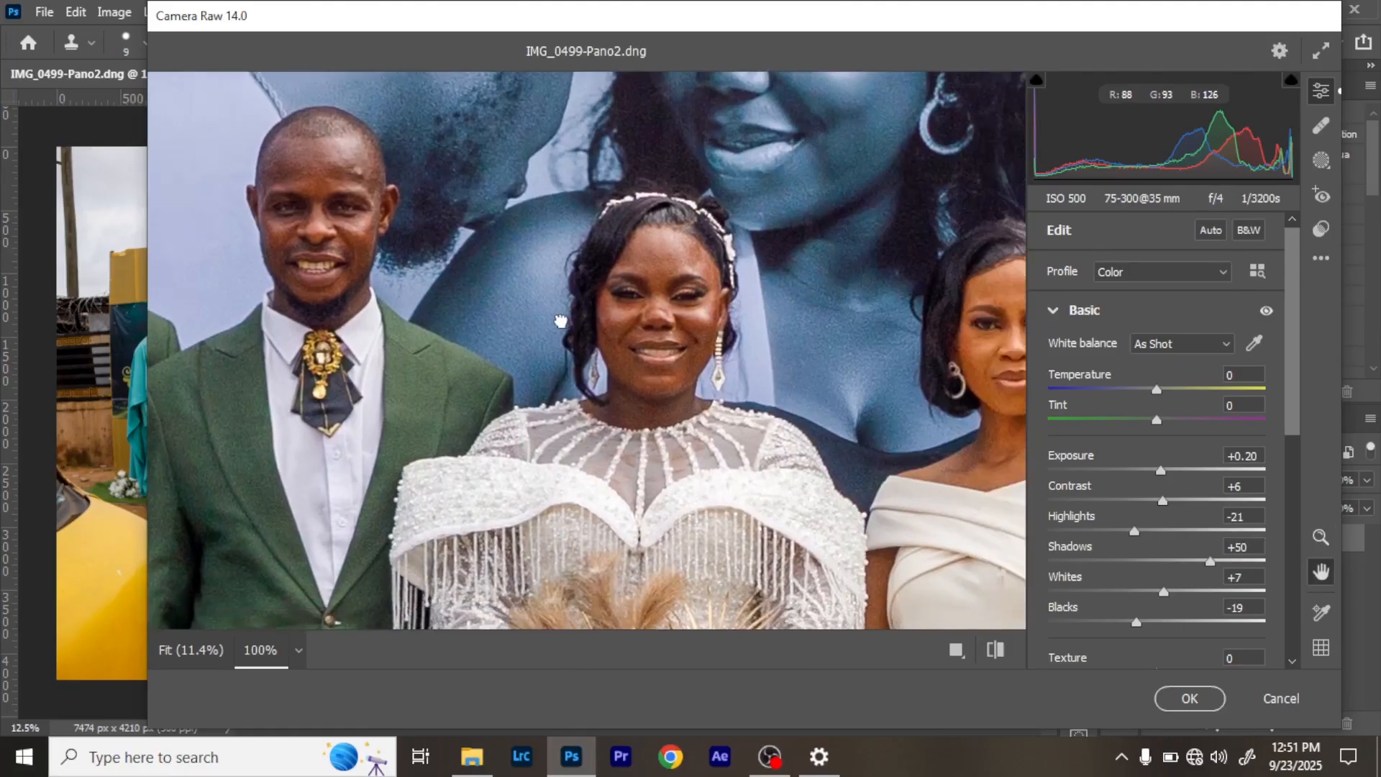
key(z)
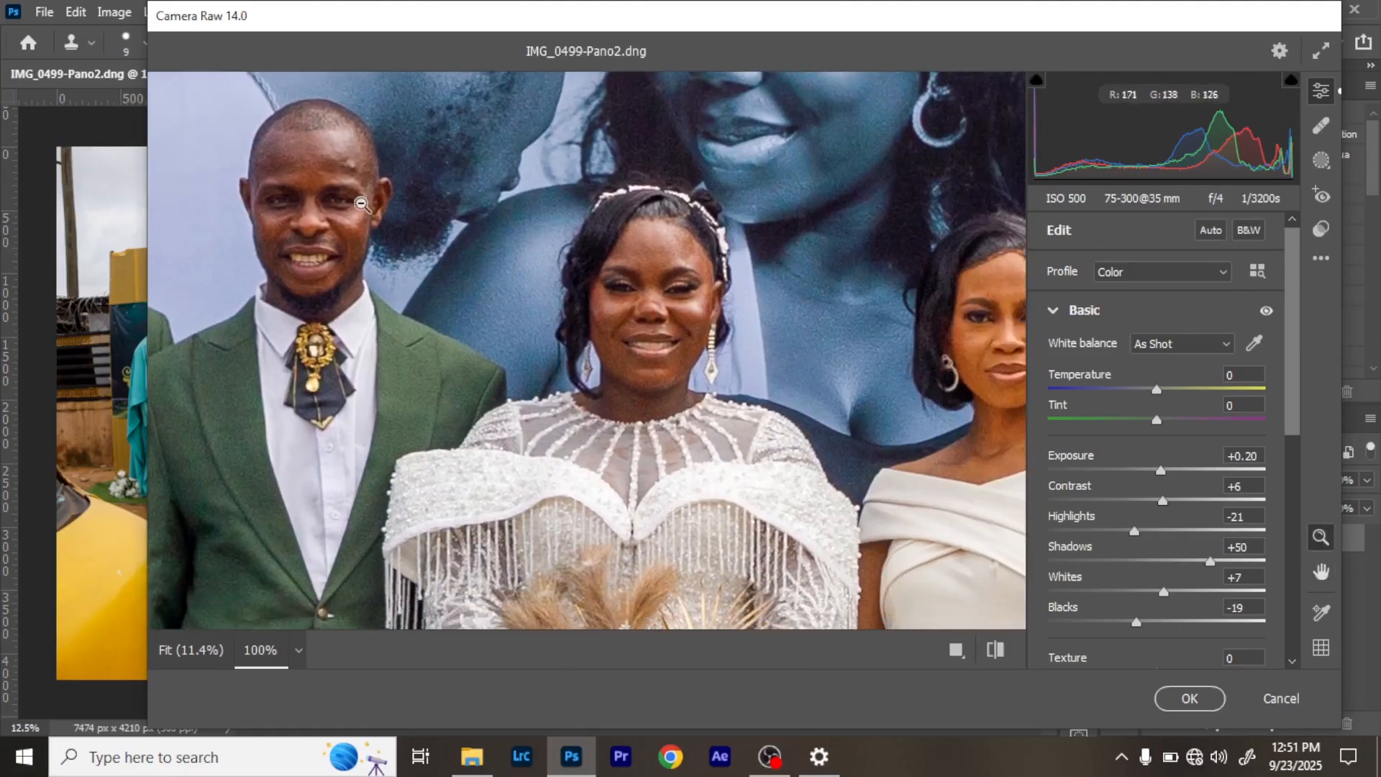
key(h)
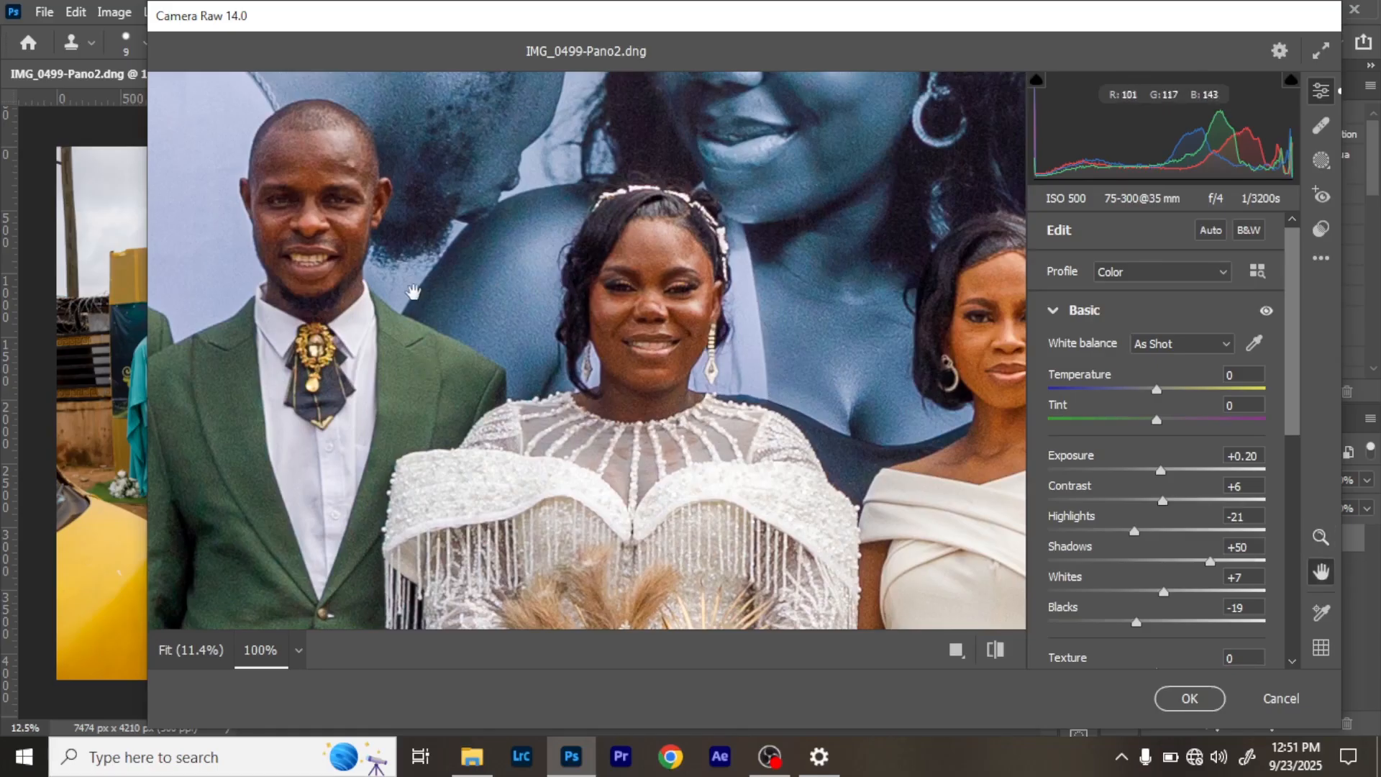
drag(635, 291, 359, 274)
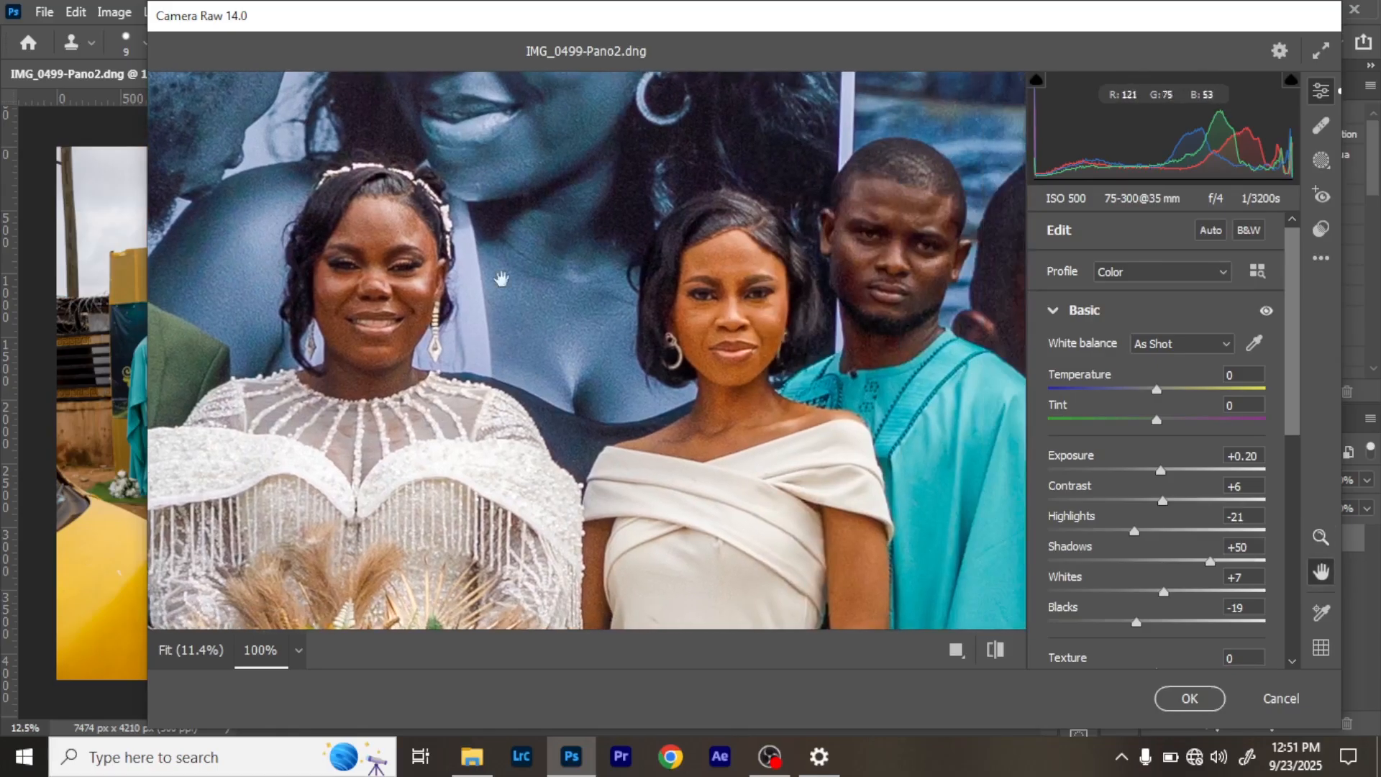
drag(799, 302, 466, 329)
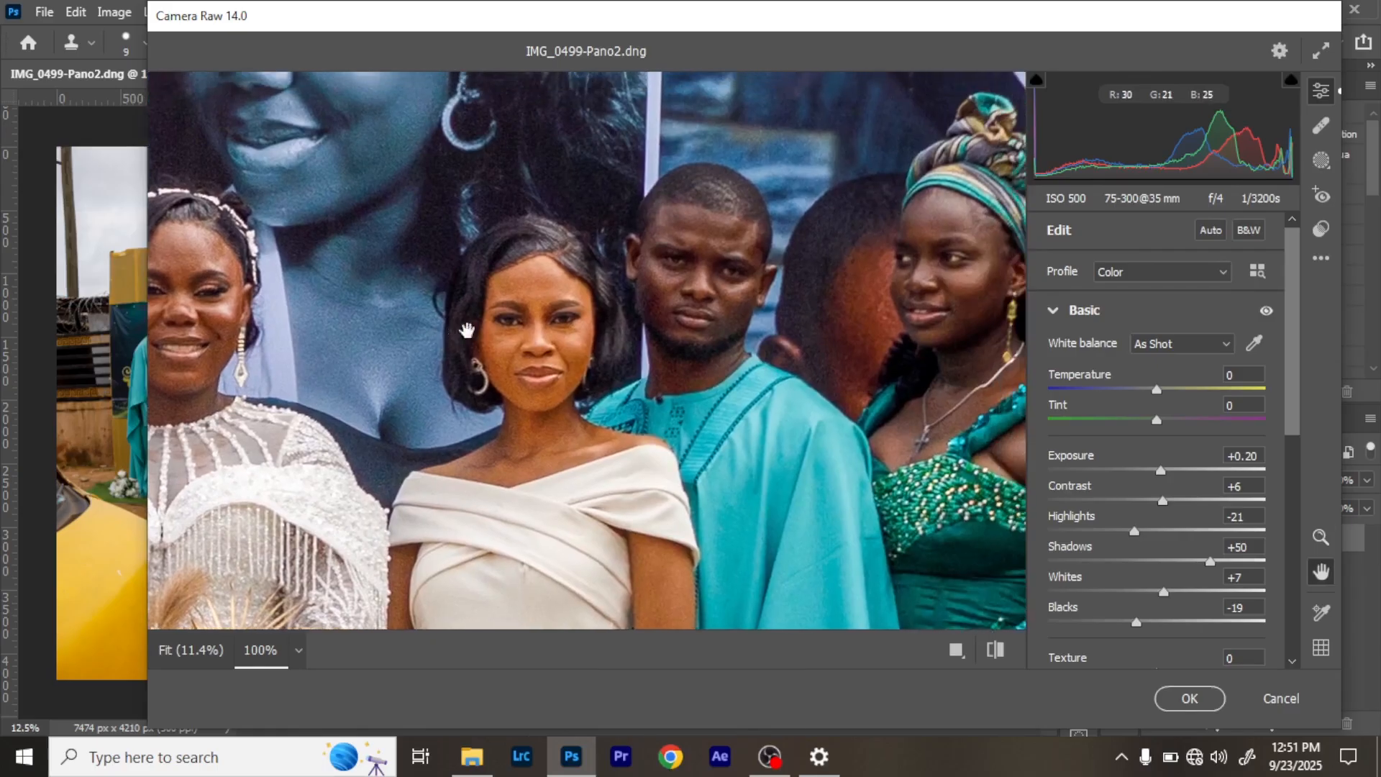
drag(839, 305, 477, 306)
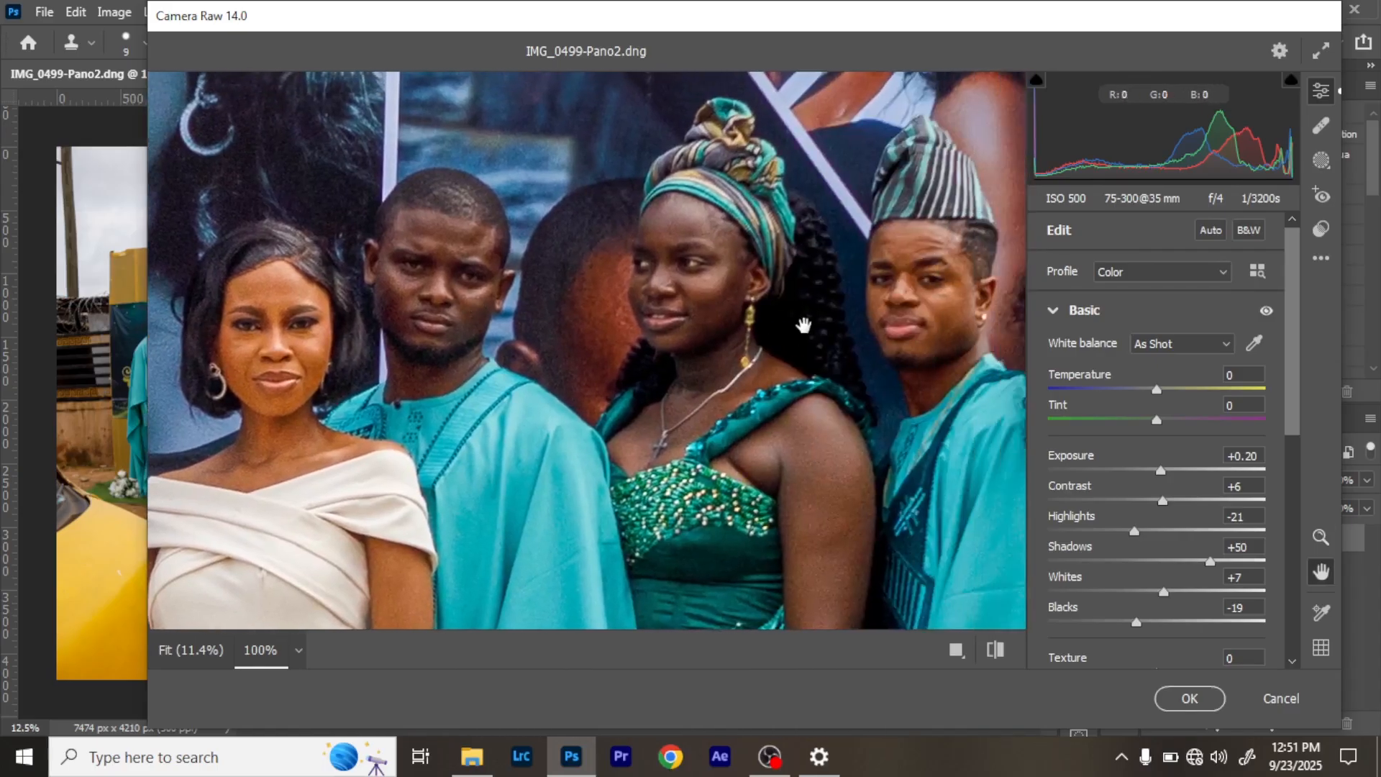
drag(796, 292, 531, 309)
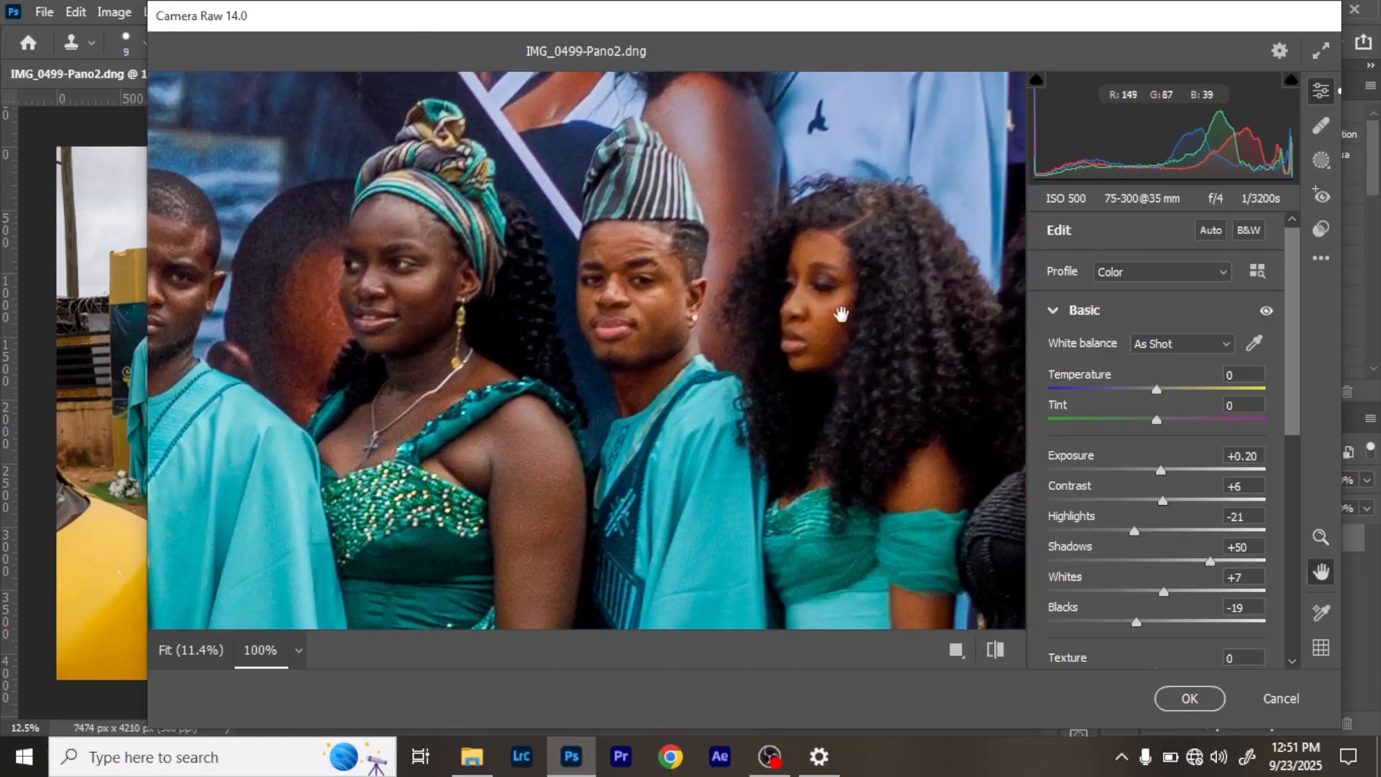
key(space)
drag(852, 318, 382, 276)
drag(893, 270, 512, 247)
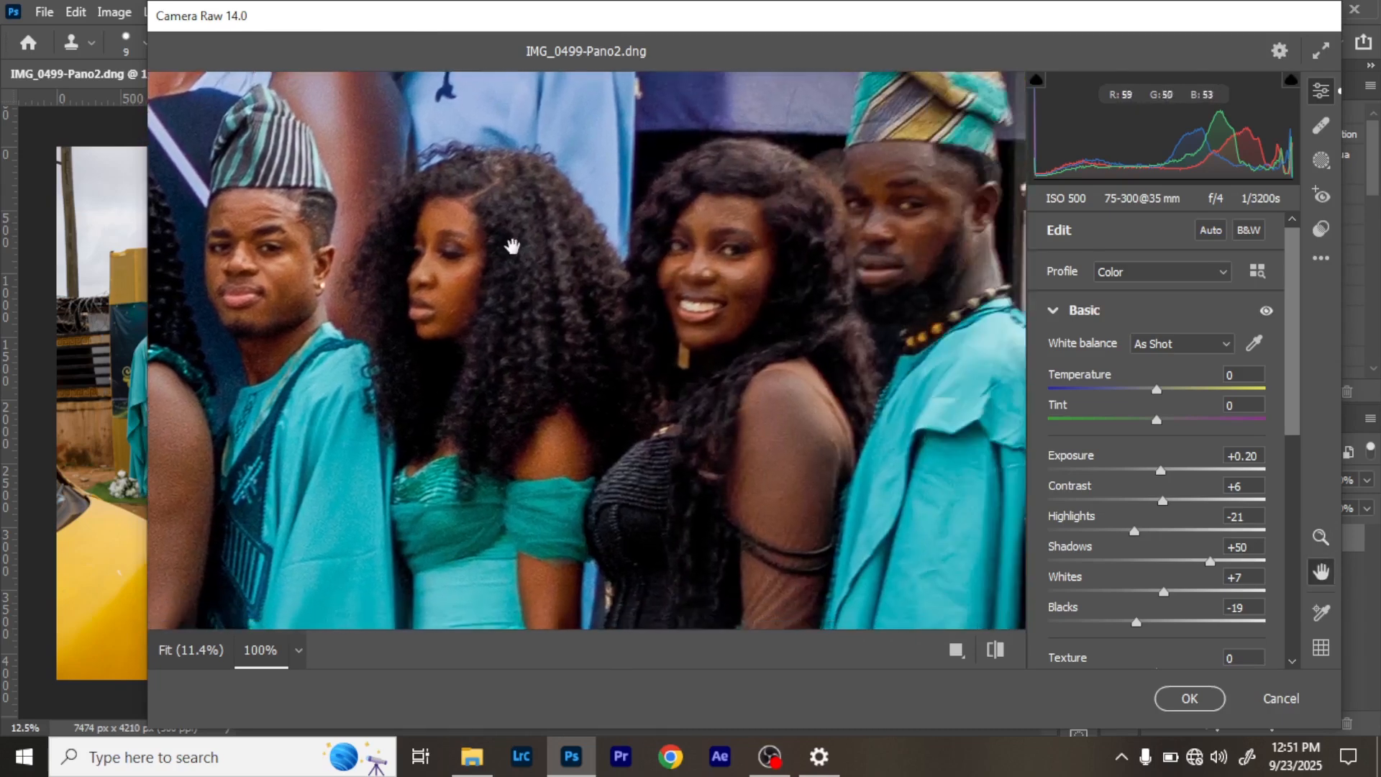
key(z)
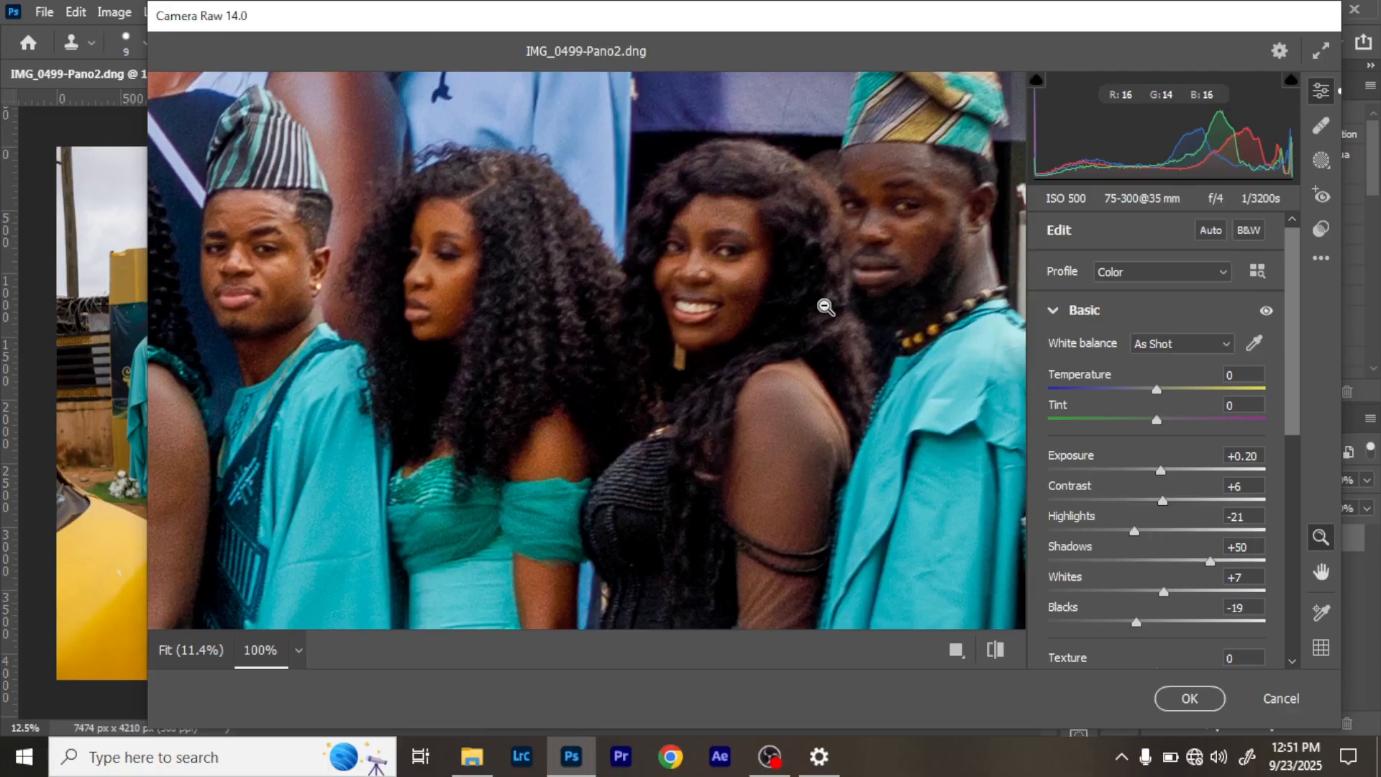
key(h)
drag(771, 272, 373, 365)
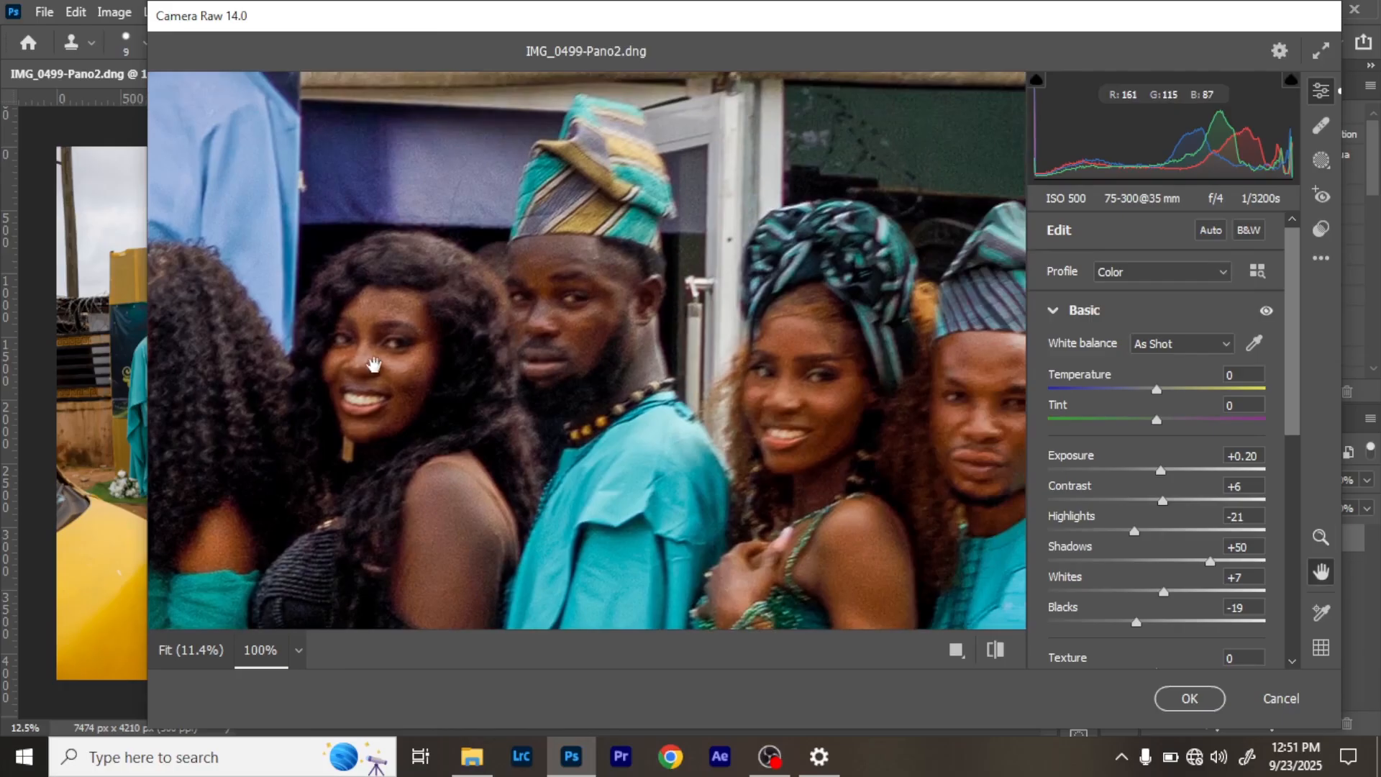
drag(835, 389, 587, 268)
click(545, 266)
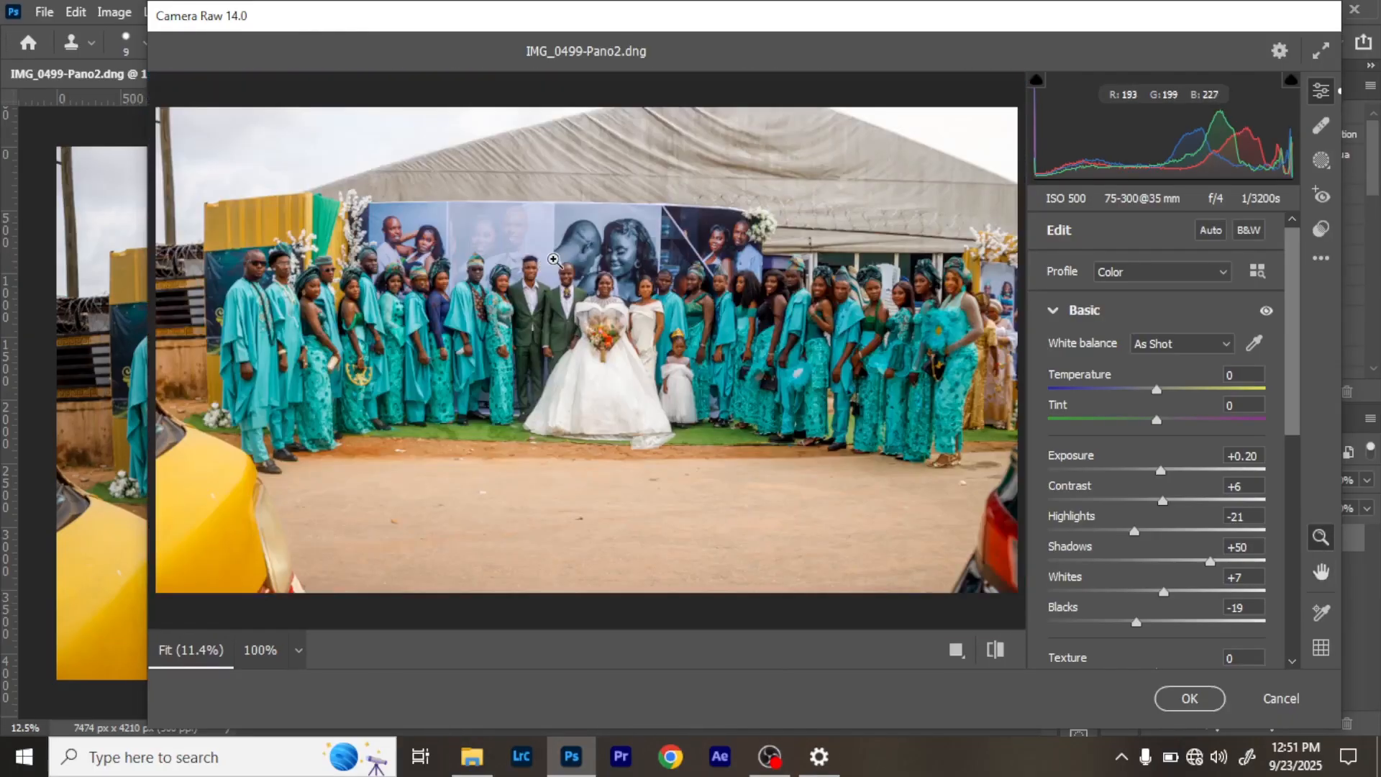
- Apply the Camera Raw adjustments to the panorama
click(1190, 698)
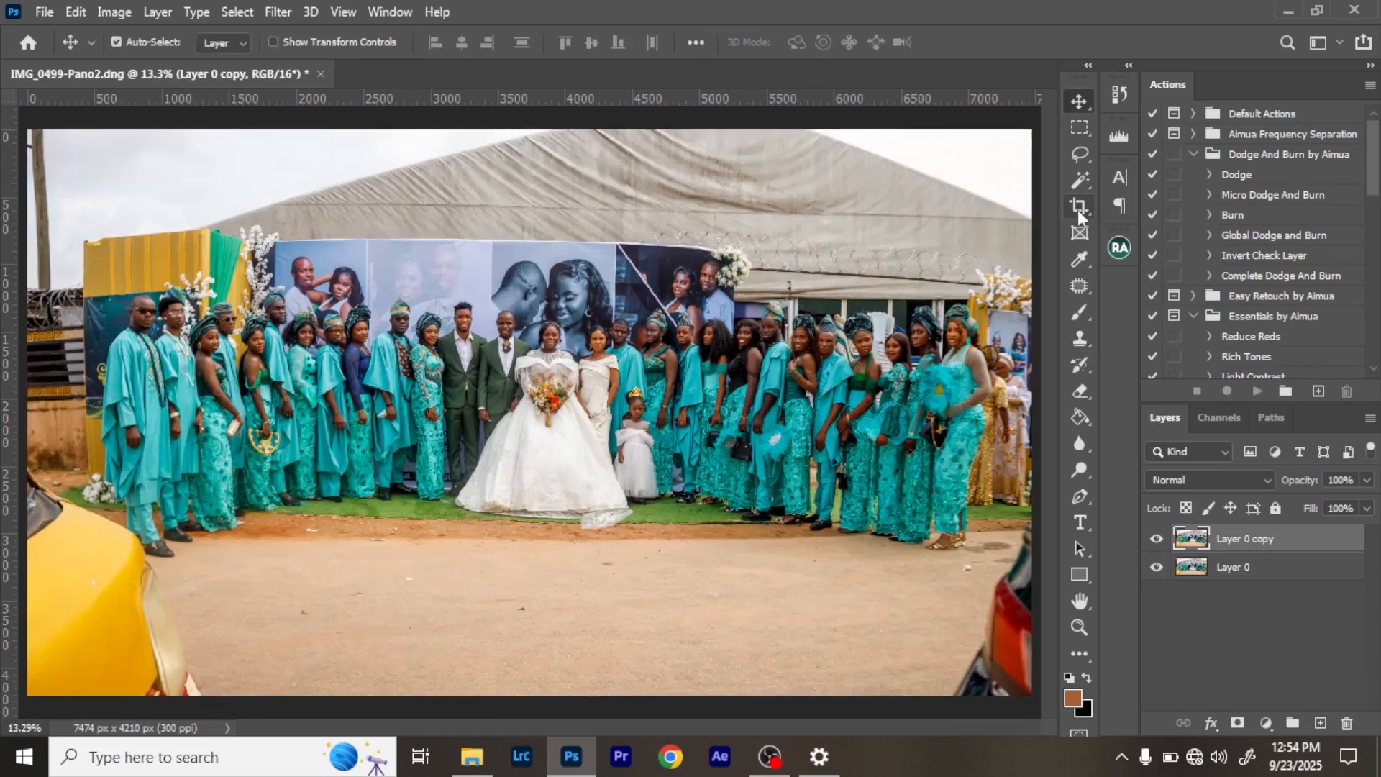
- Crop the panorama at its original ratio, trimming both outer sides closer to the group
click(179, 44)
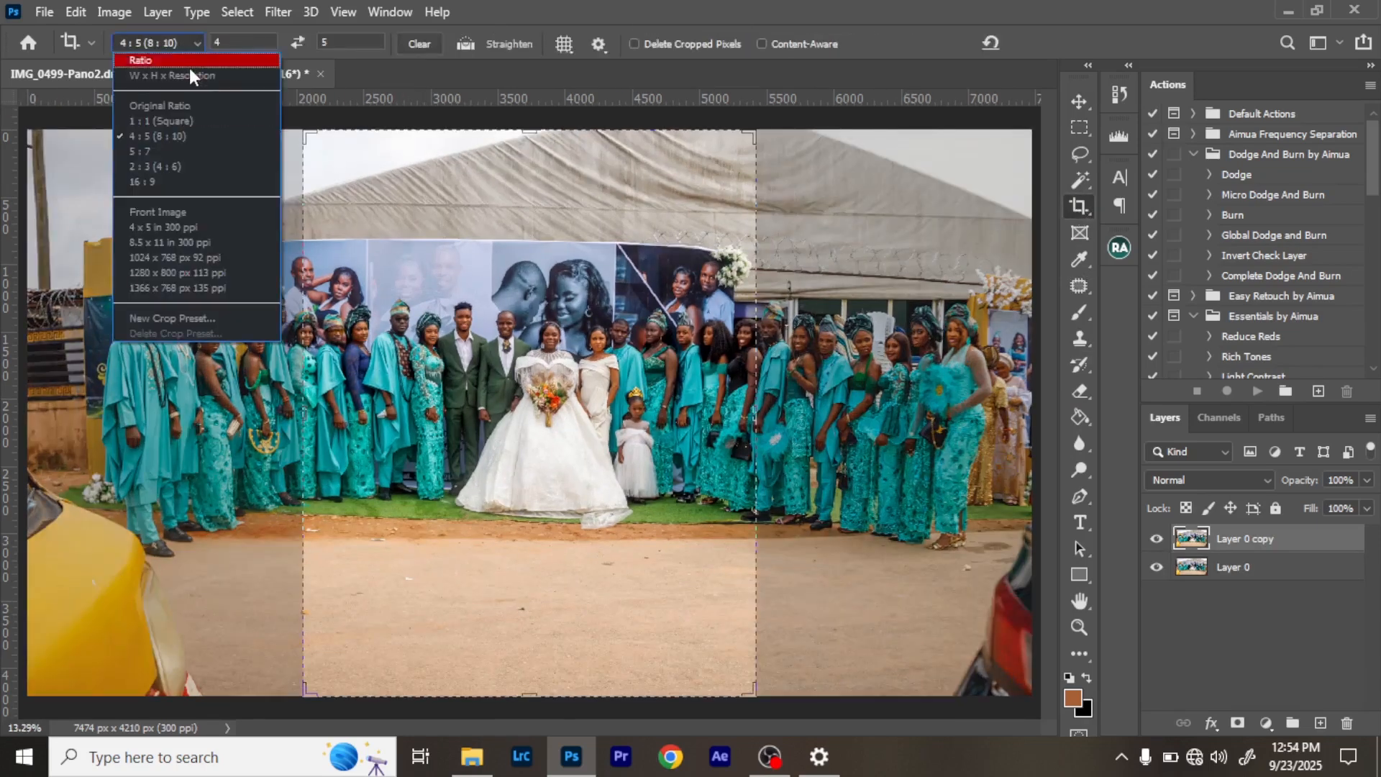
click(185, 112)
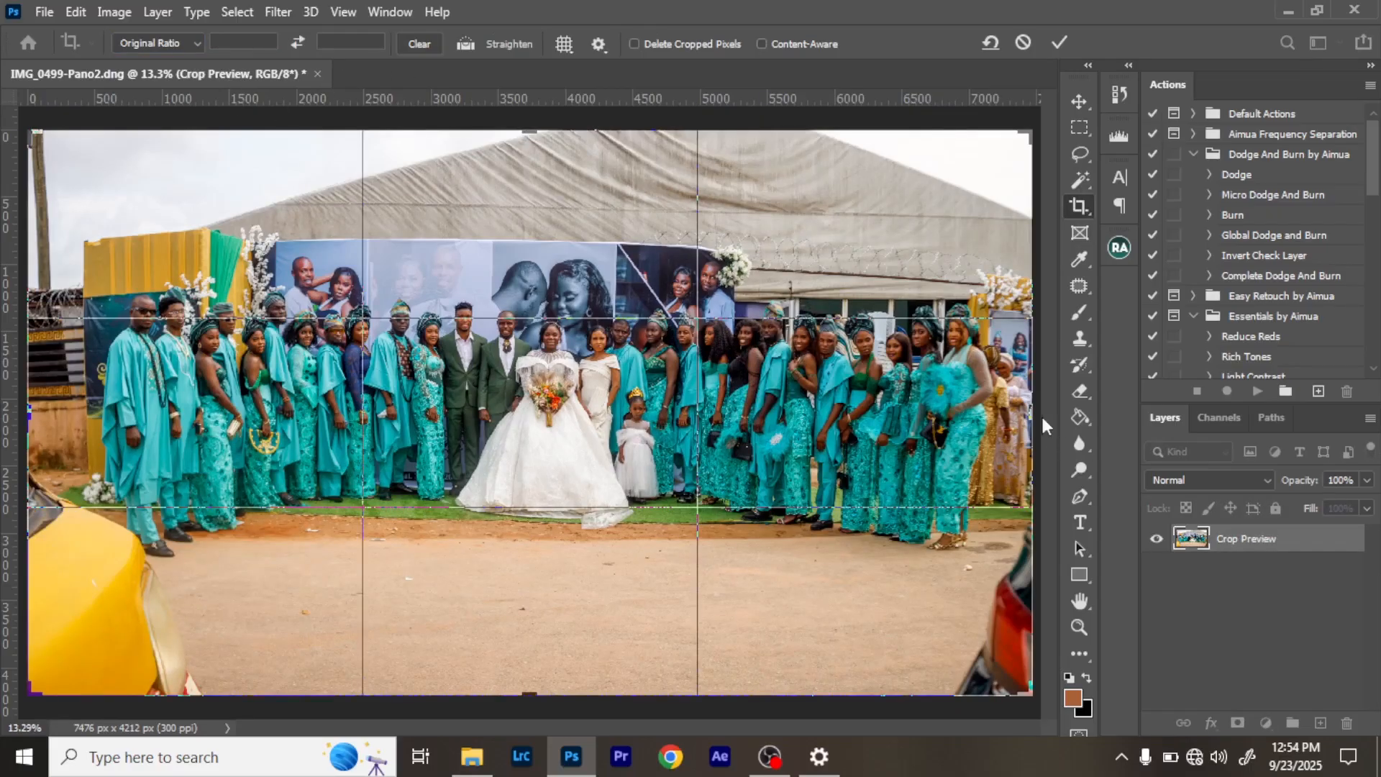
drag(1037, 414, 1023, 420)
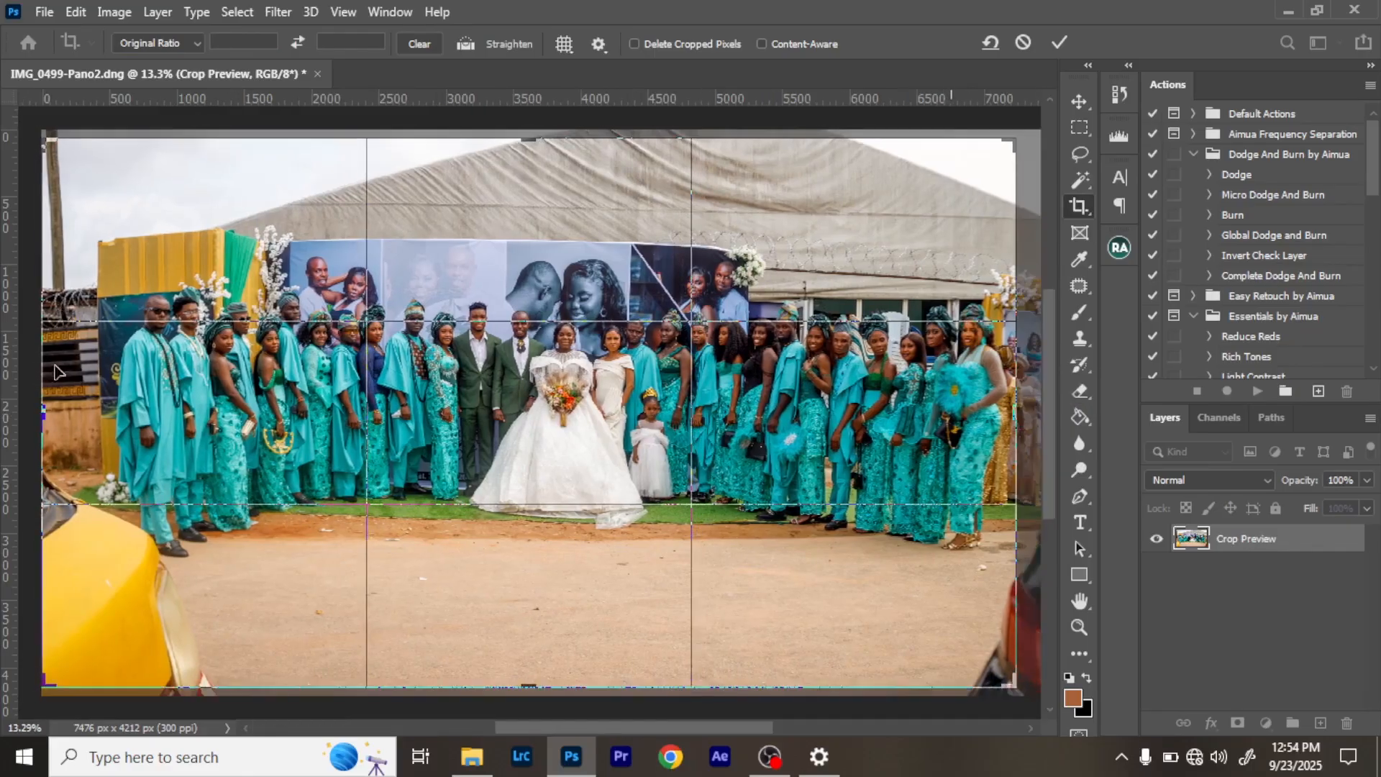
drag(44, 407, 94, 412)
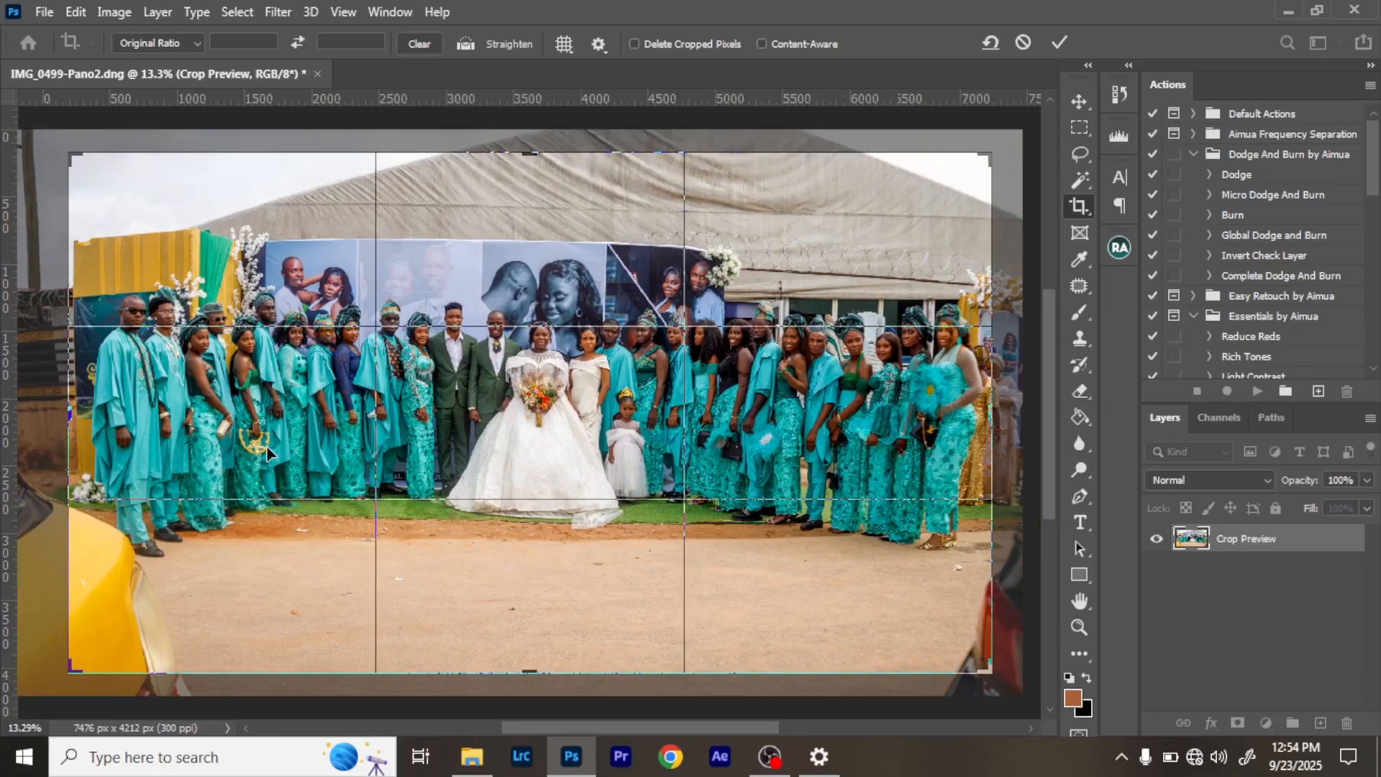
key(Return)
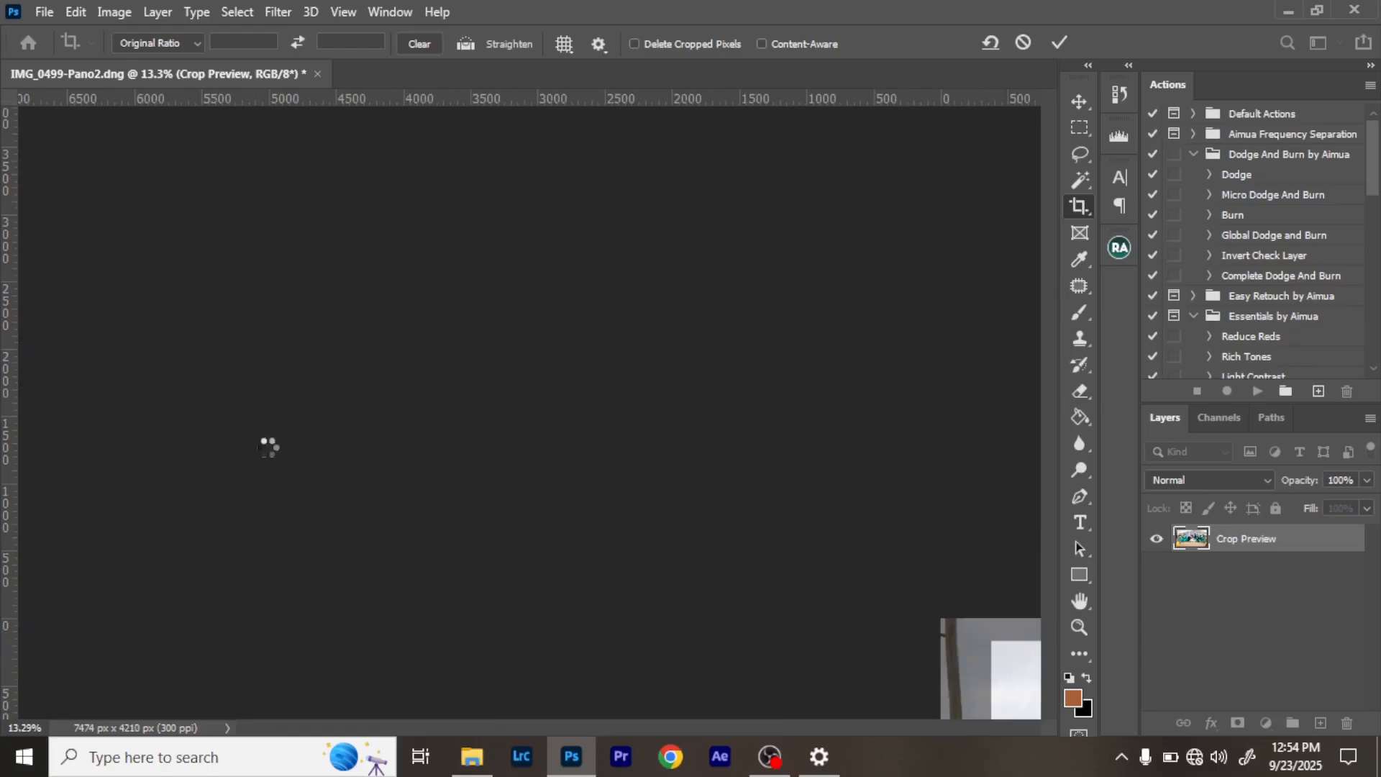